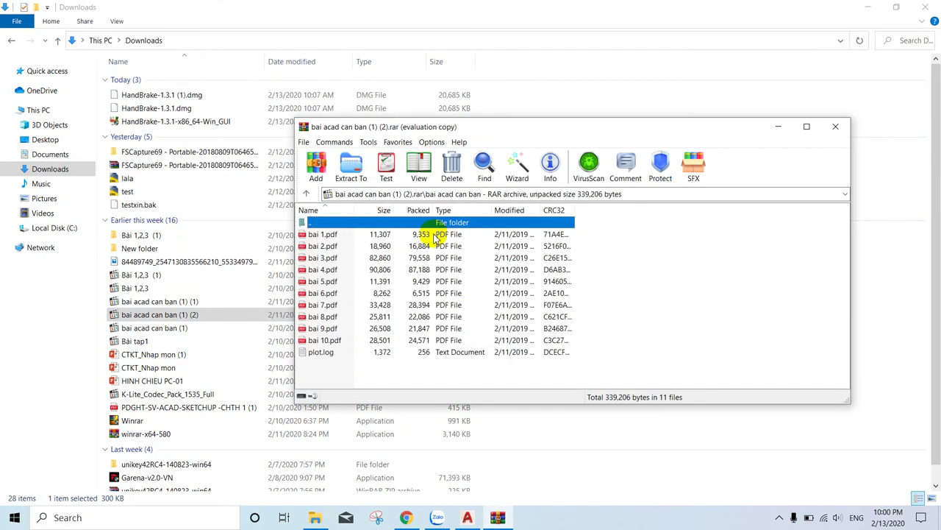
- Open bai 1.pdf from the archive and minimize the file browser and archive windows to view the exercise drawings
double_click(434, 234)
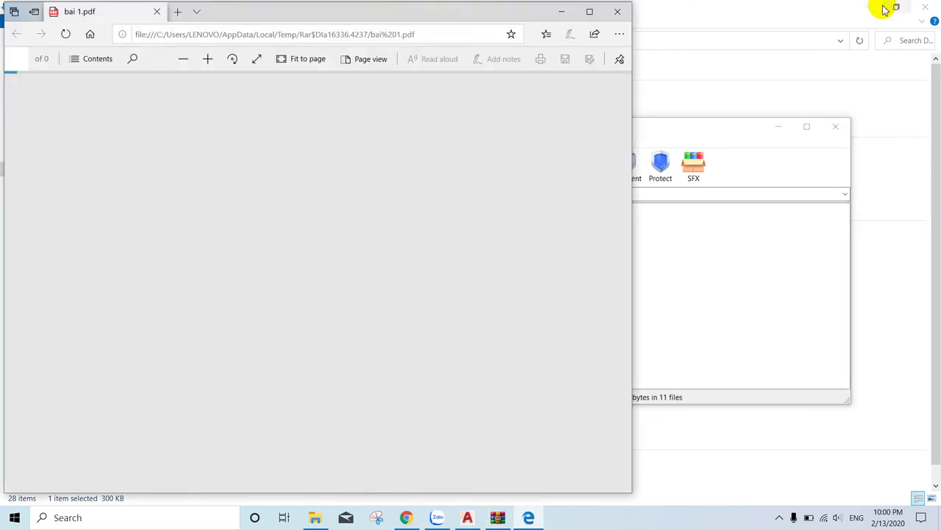
click(885, 9)
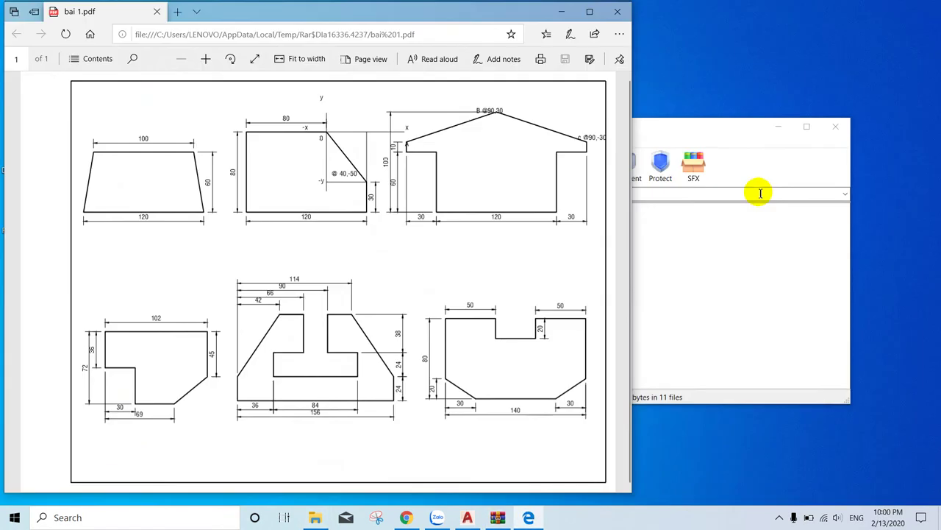
click(780, 126)
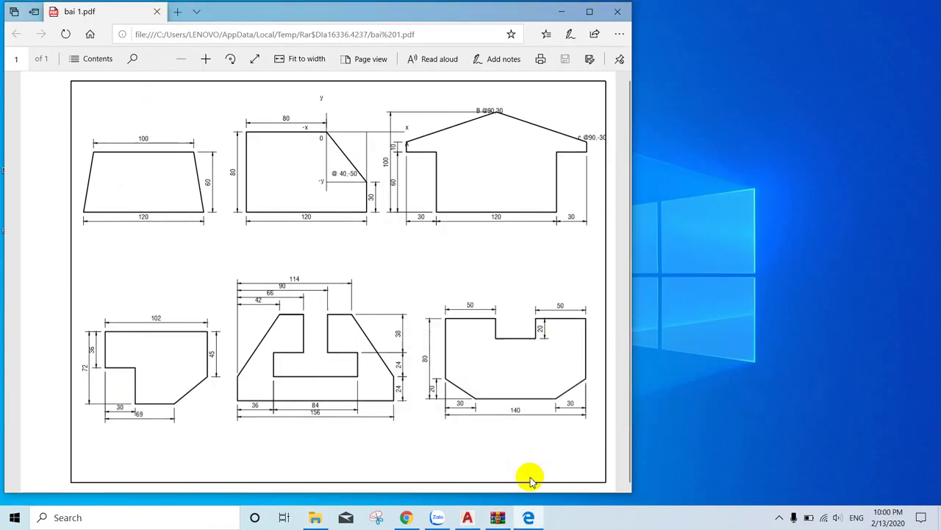
- Switch to AutoCAD and draw a horizontal line 100 units long with Ortho on as the trapezoid's top edge
click(472, 518)
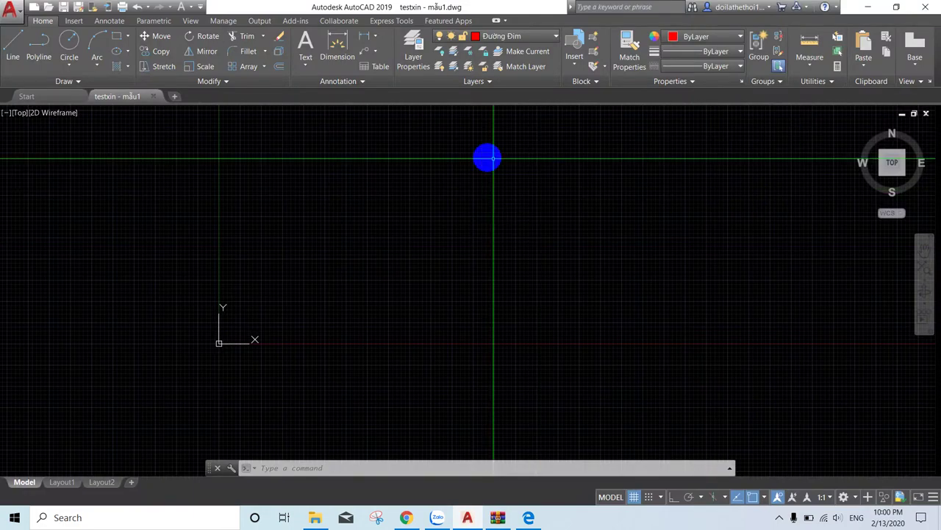
click(12, 47)
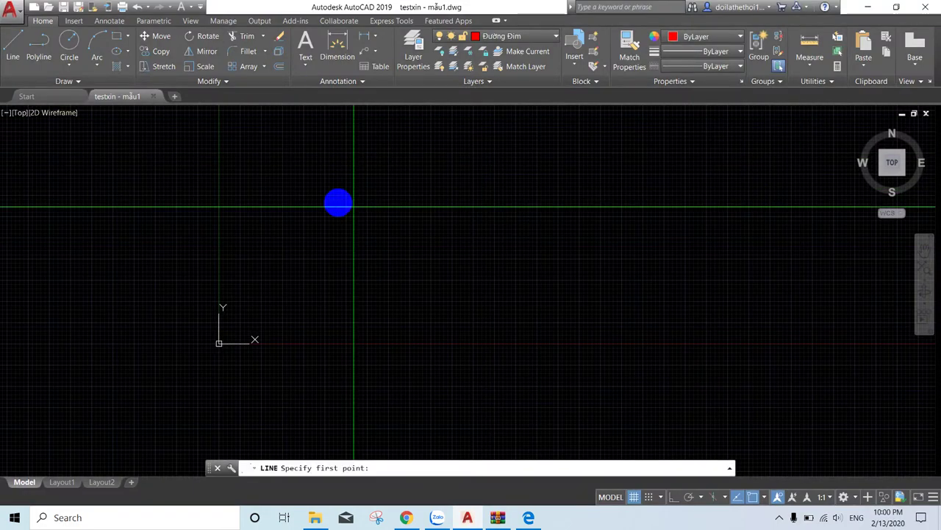
click(324, 195)
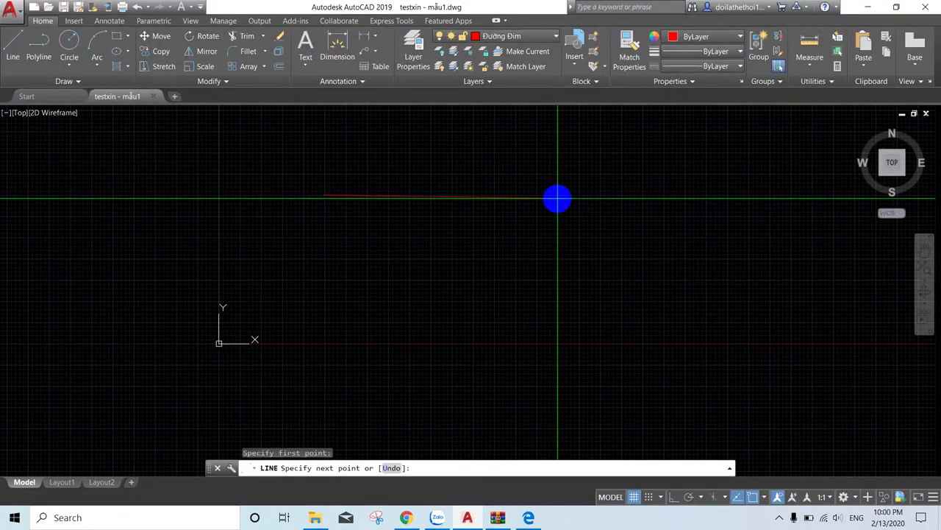
key(F8)
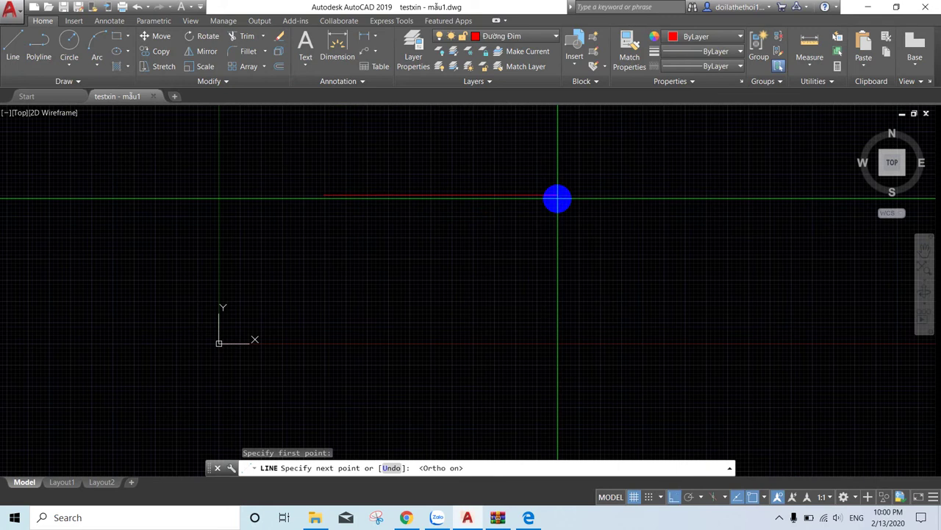
text(19)
text(0)
key(Return)
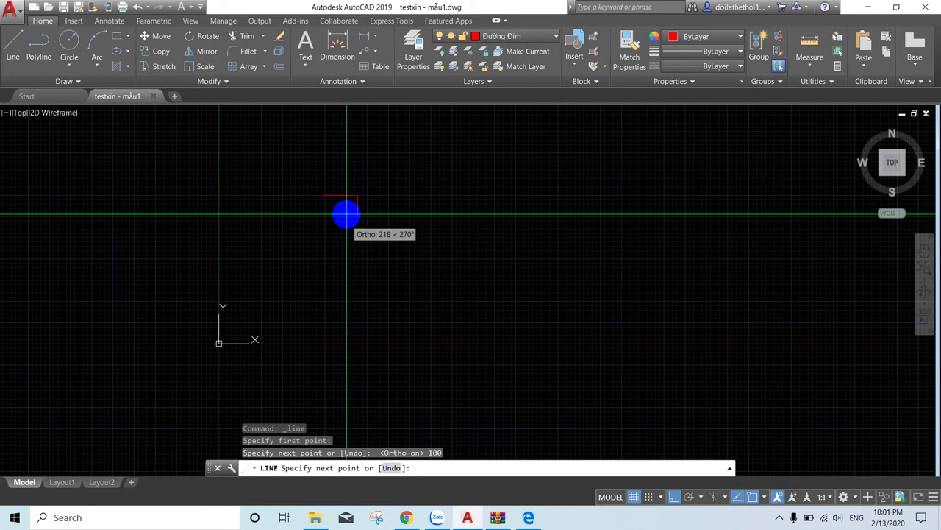
scroll(594, 337, up, 5)
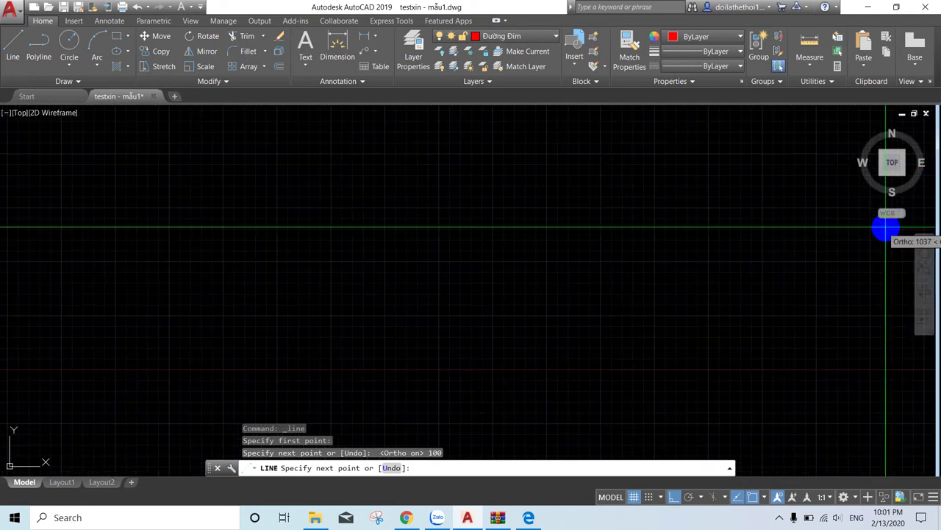
click(923, 253)
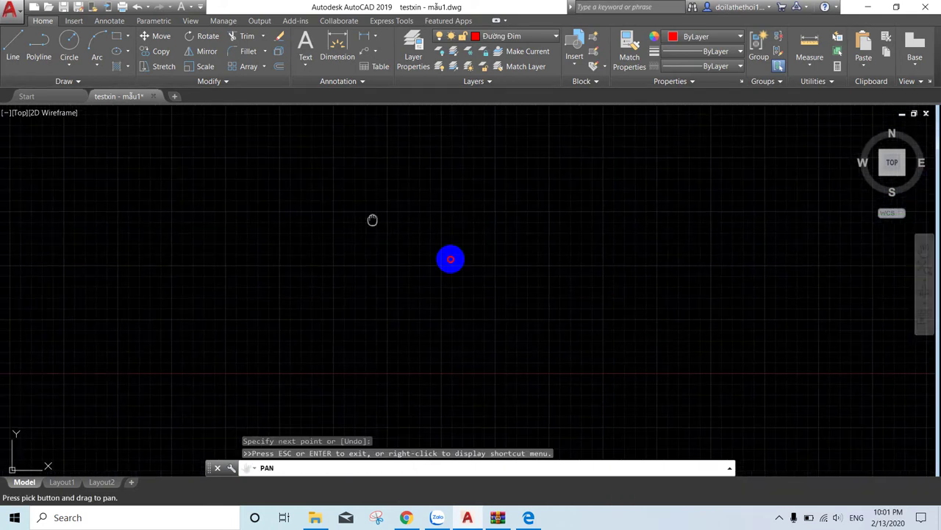
drag(372, 220, 458, 245)
key(Escape)
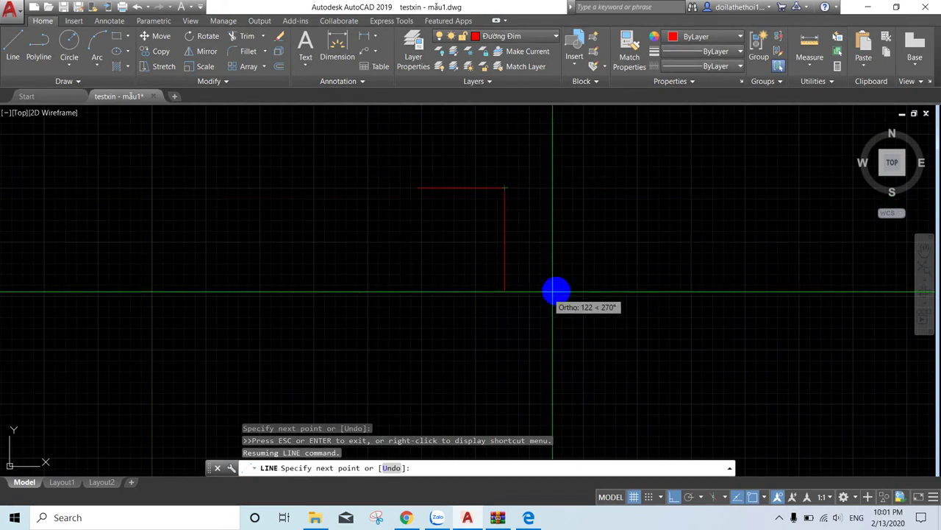
key(Escape)
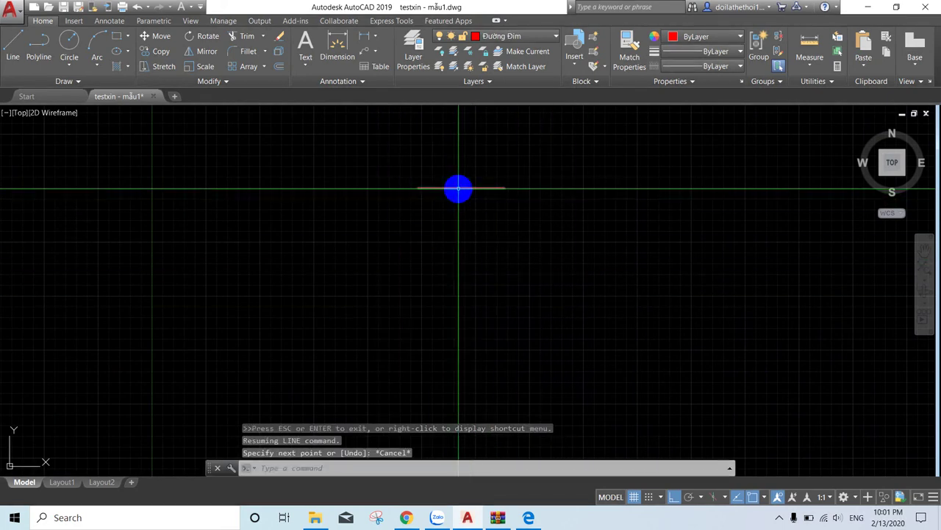
- From the top edge's midpoint, draw connected lines 60 units down, 60 units right and 120 units back left
key(Return)
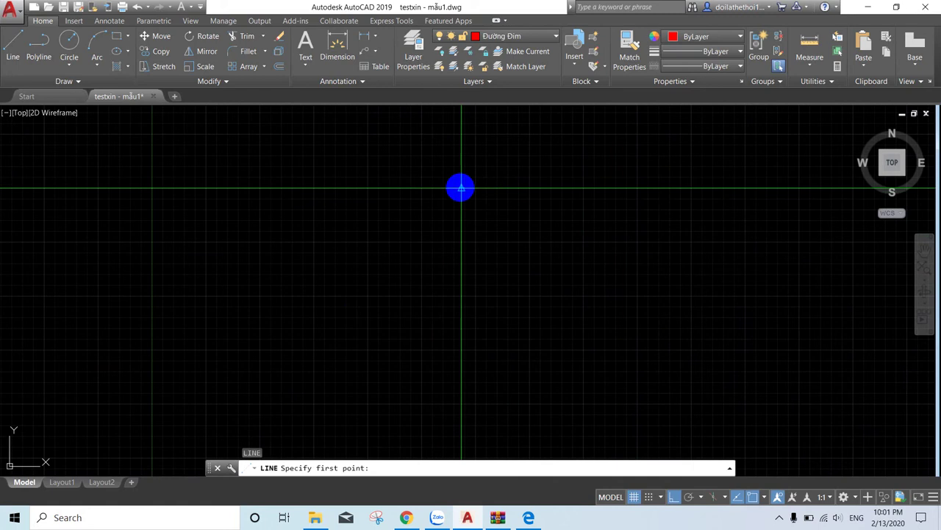
click(460, 188)
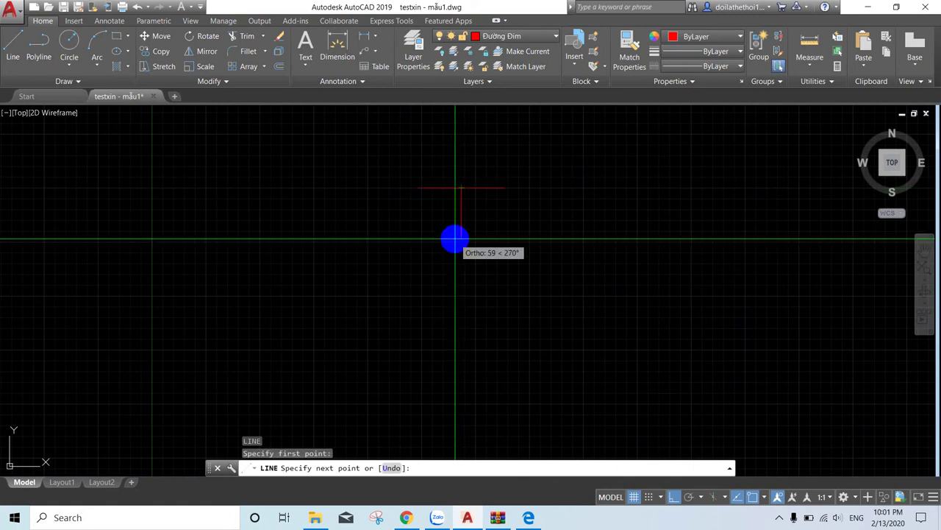
text(60)
key(Return)
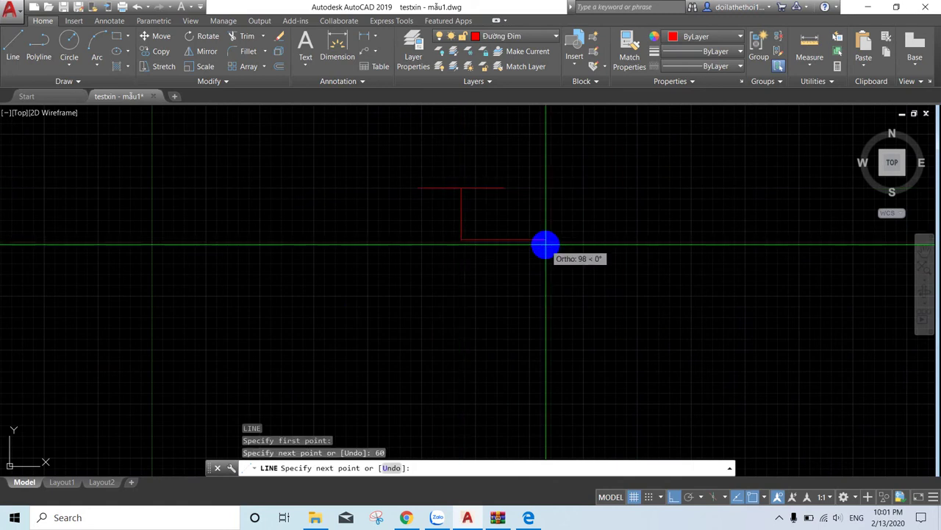
text(60)
key(Return)
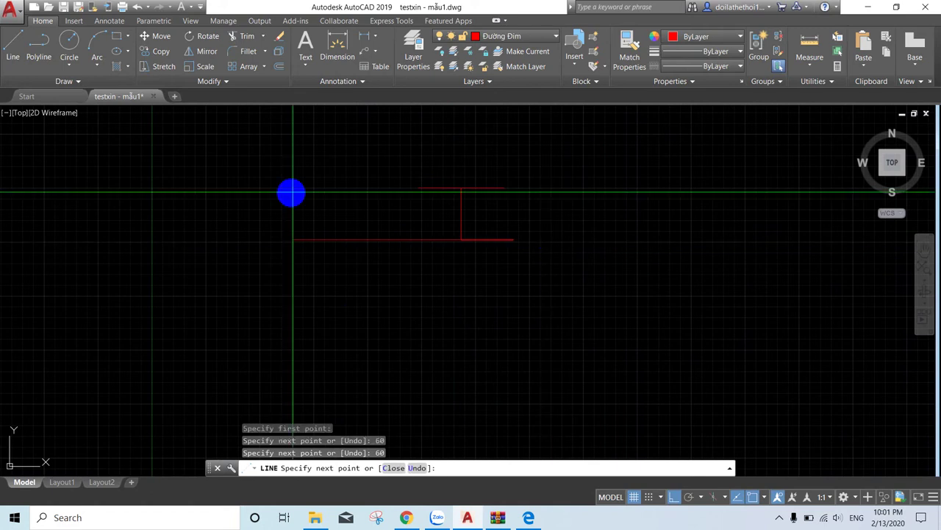
text(120)
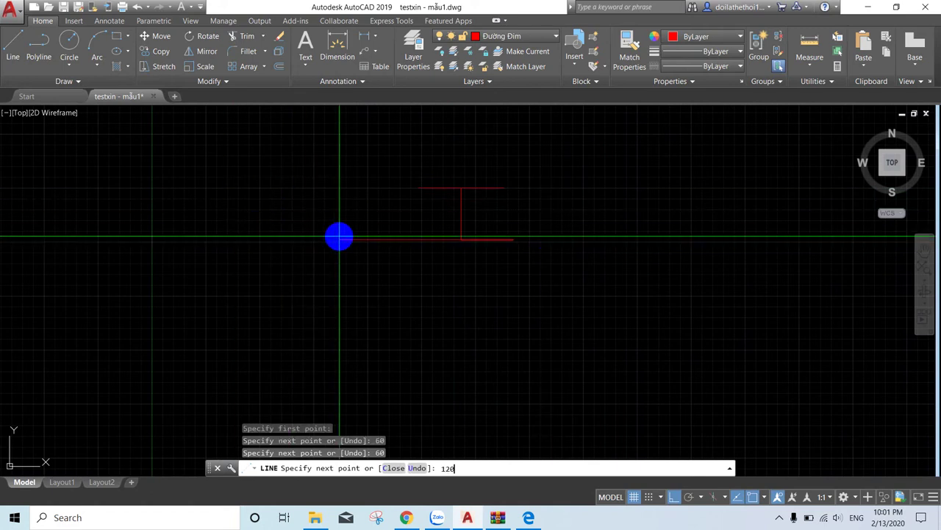
key(Return)
key(Escape)
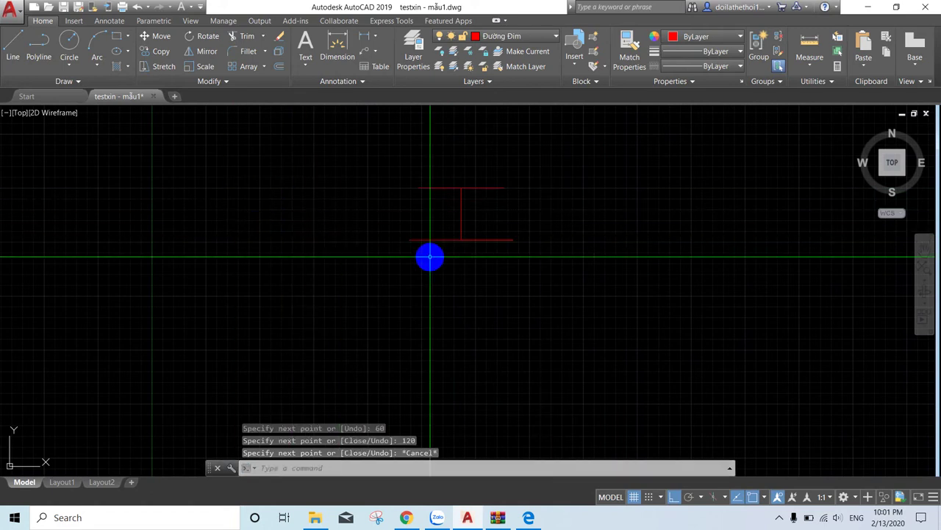
- With Ortho off, draw connected lines from the bottom-left endpoint through both top endpoints to the bottom-right endpoint, closing the trapezoid
key(Return)
key(F8)
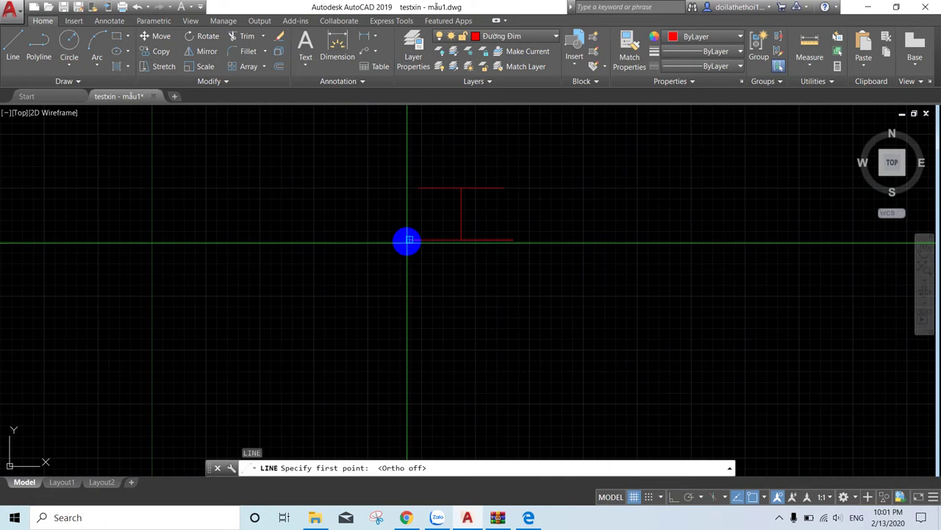
click(409, 240)
click(419, 189)
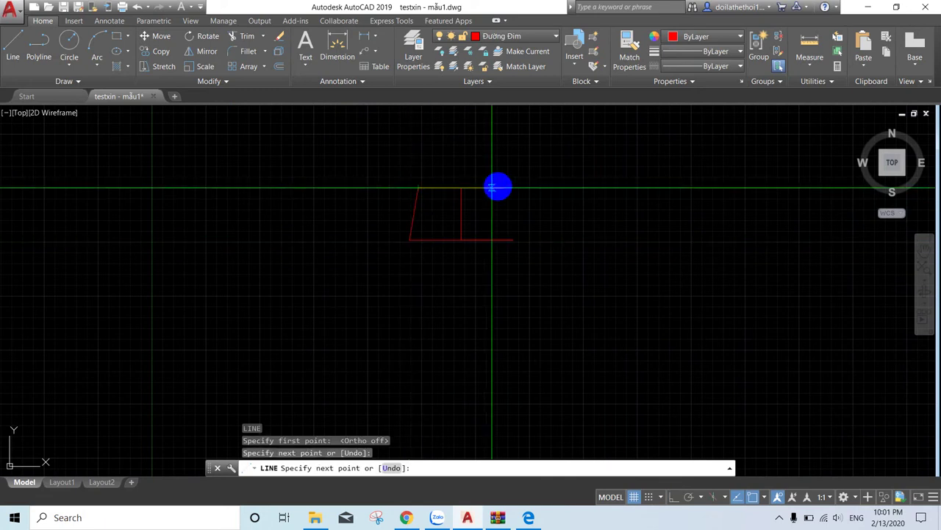
click(504, 188)
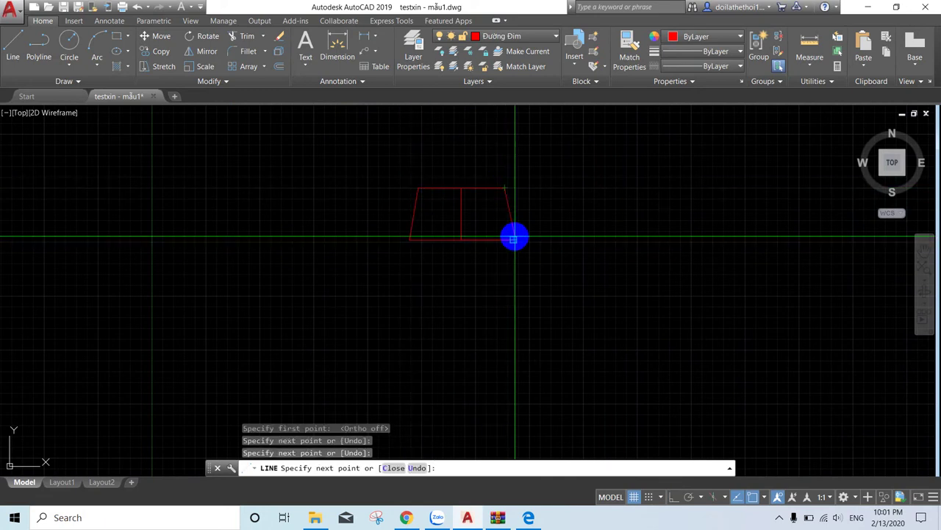
click(512, 240)
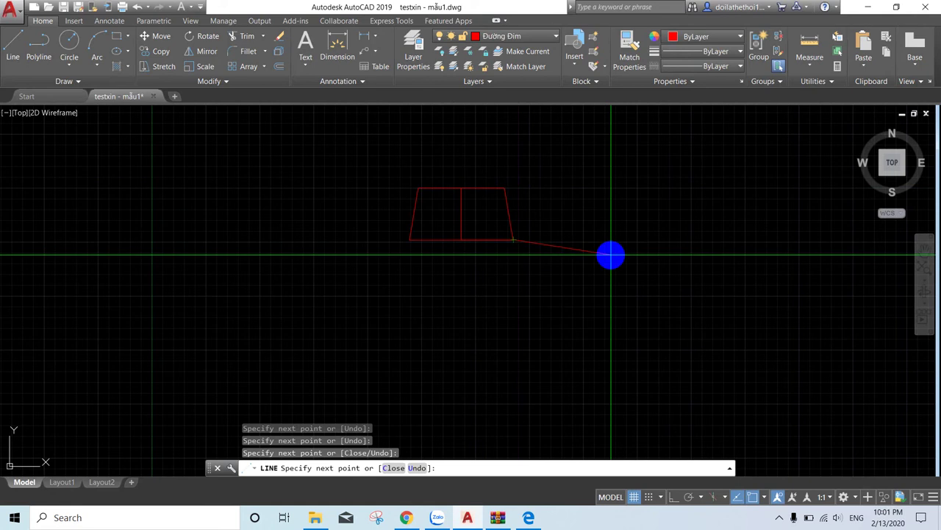
key(Escape)
- Delete the vertical construction line in the middle of the trapezoid
drag(746, 248, 775, 336)
scroll(775, 336, up, 3)
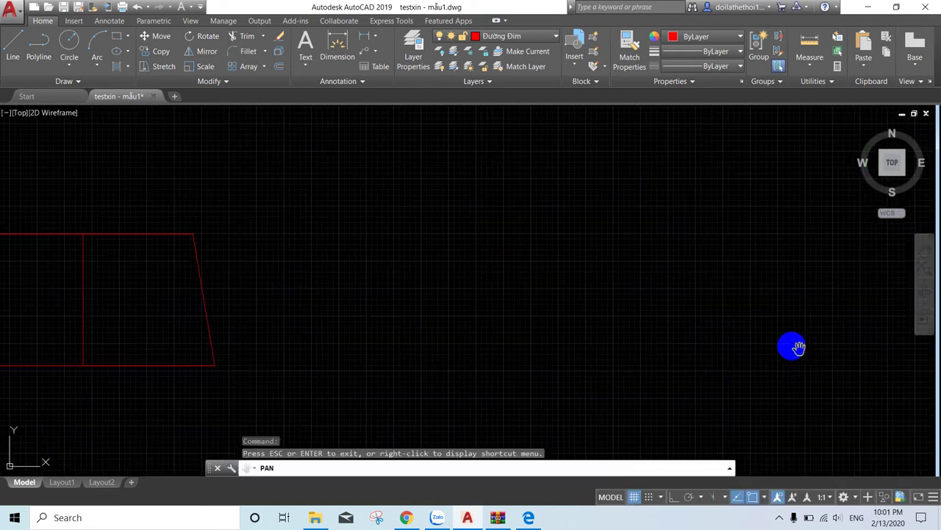
drag(735, 251, 846, 223)
key(Escape)
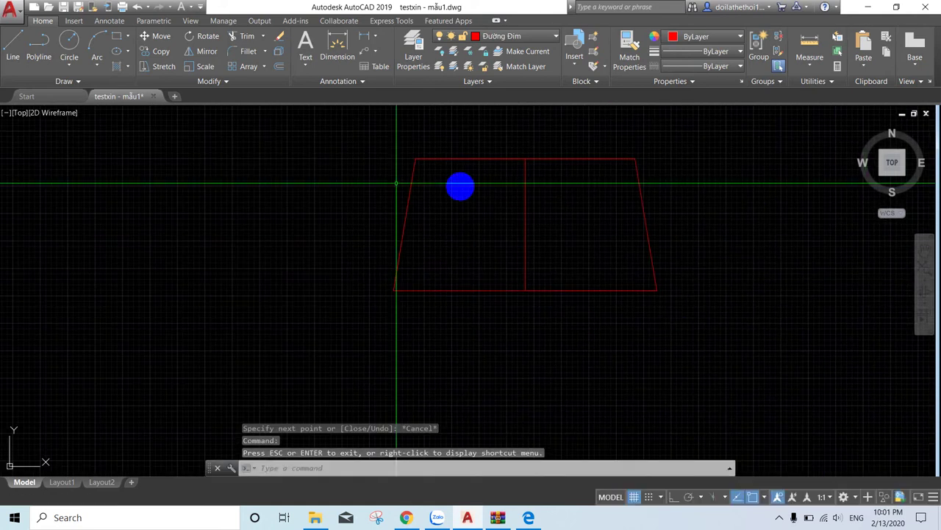
click(525, 206)
key(Delete)
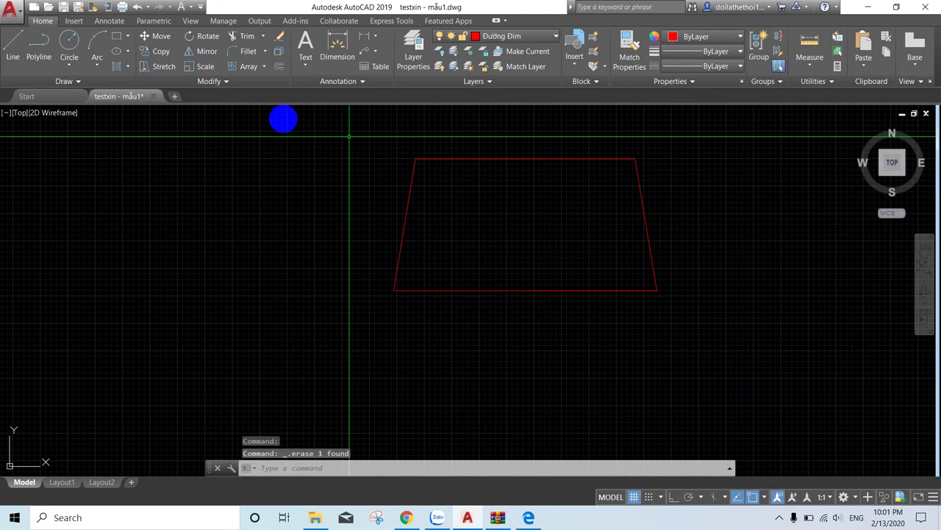
- Add a linear dimension above the trapezoid's top edge
click(116, 38)
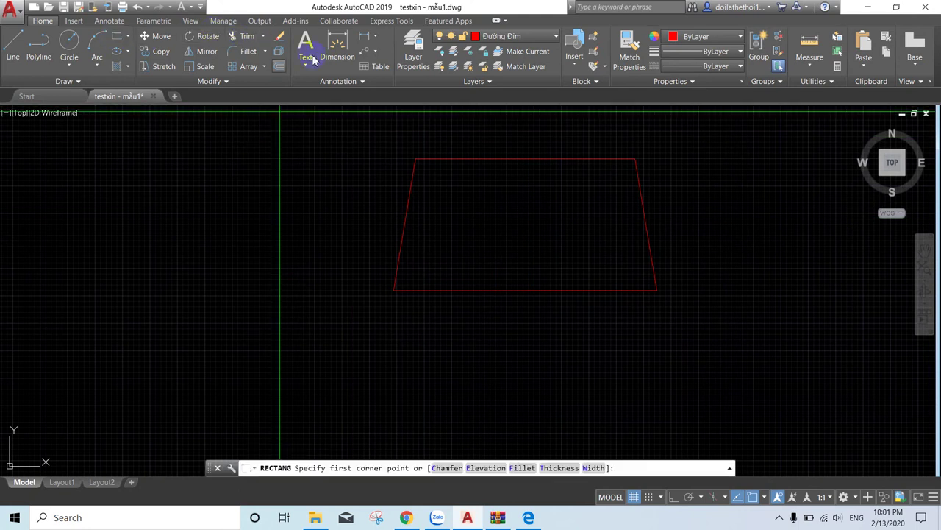
click(362, 39)
click(416, 158)
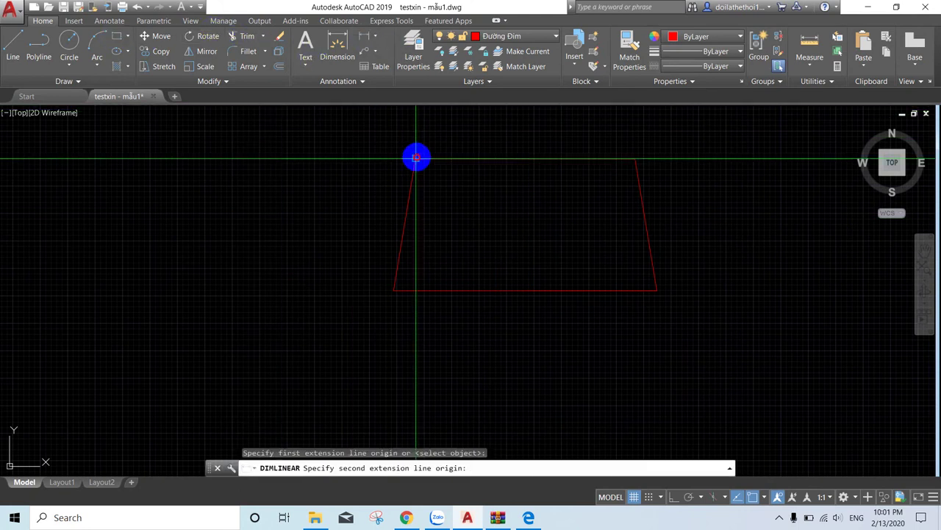
click(639, 158)
click(635, 134)
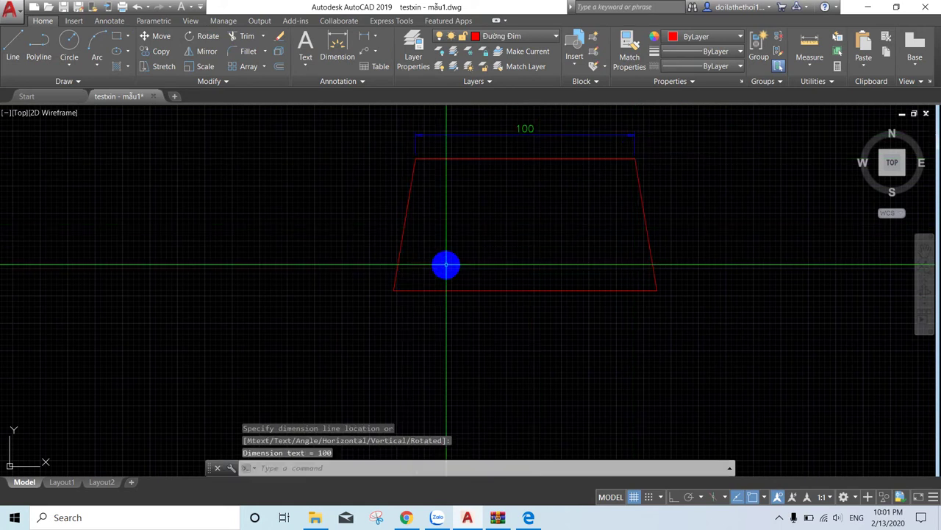
key(Return)
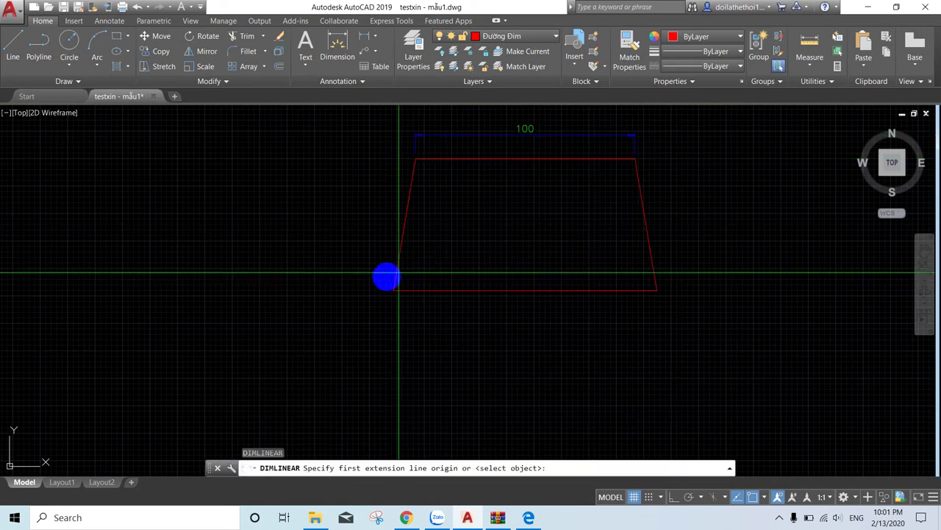
click(394, 289)
click(657, 290)
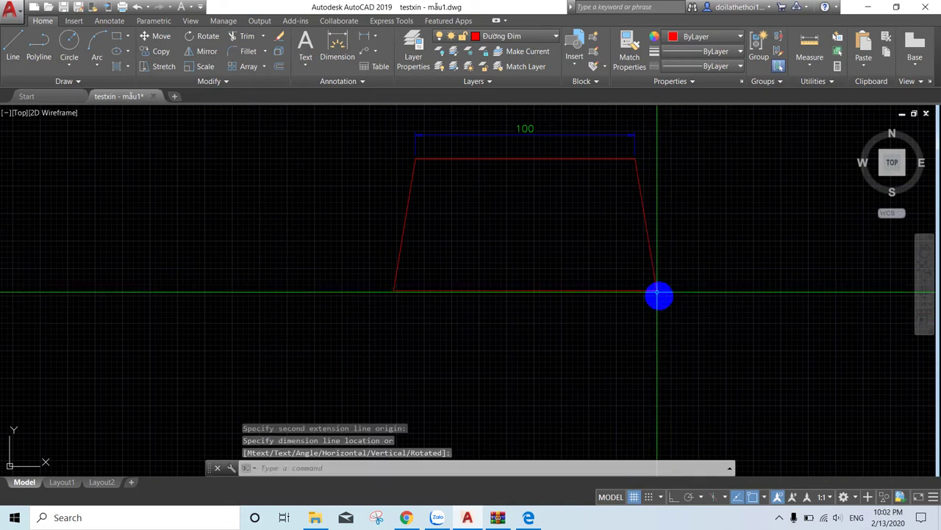
key(Escape)
- Add a linear dimension below the trapezoid's bottom edge
key(Return)
click(657, 290)
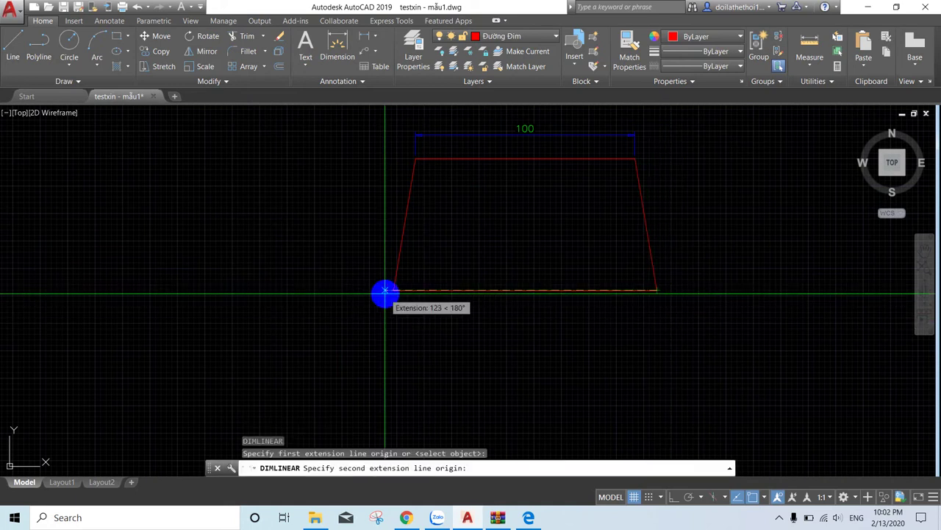
click(394, 290)
click(562, 324)
- Add a vertical linear dimension for the trapezoid's height, placed to the right of its slanted side
key(Return)
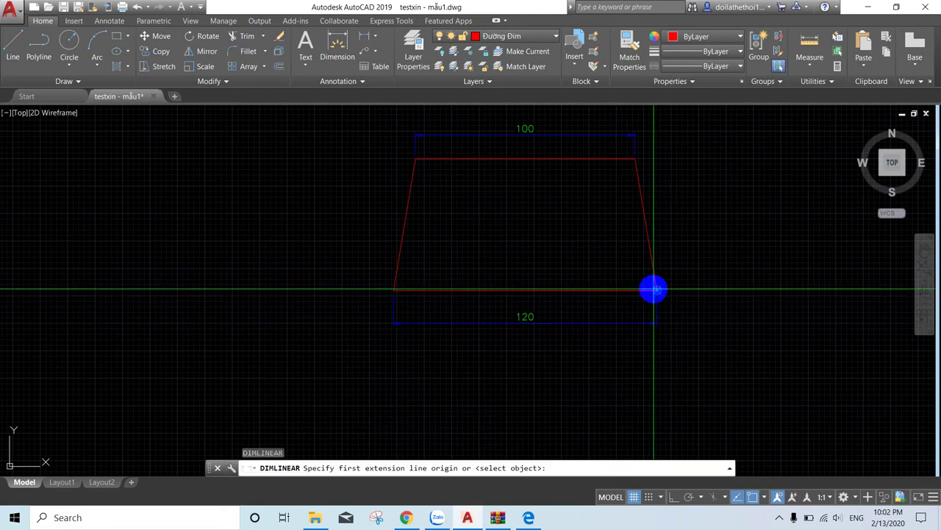
click(655, 289)
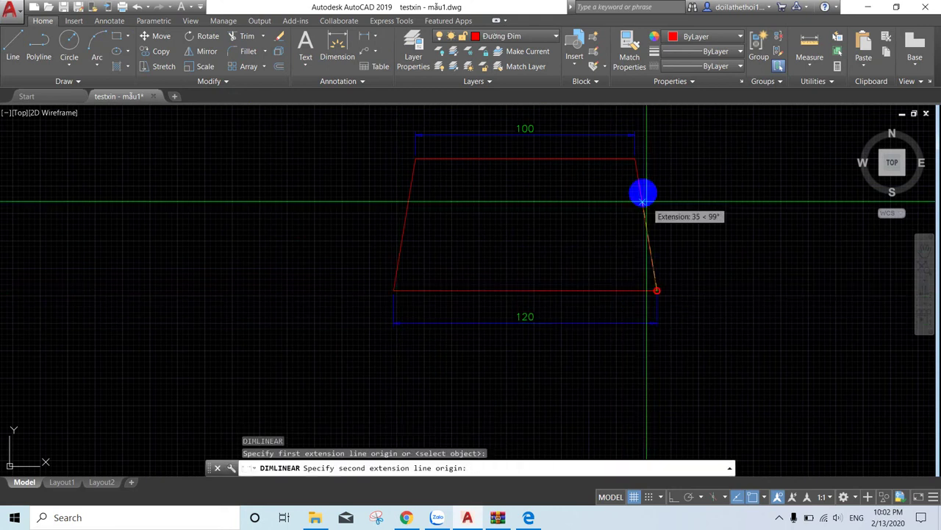
click(635, 160)
click(688, 171)
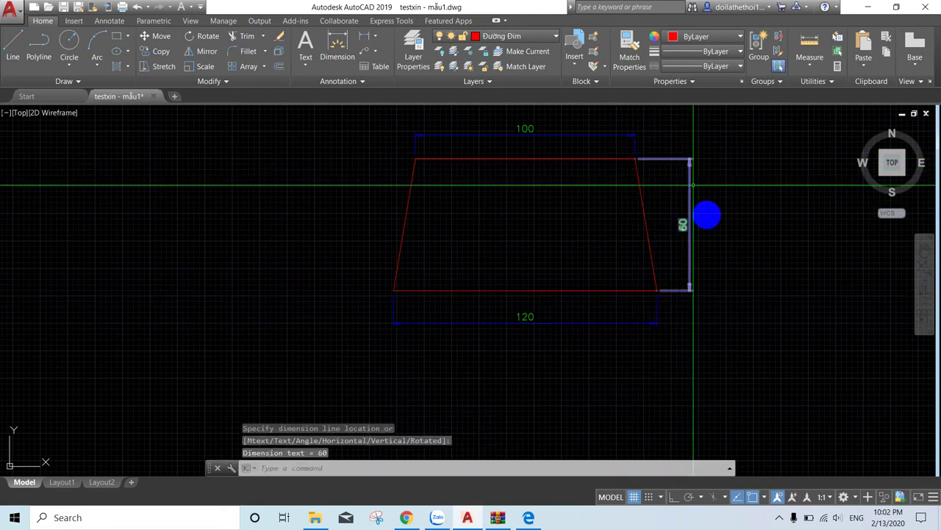
click(925, 254)
drag(653, 346, 602, 392)
key(Escape)
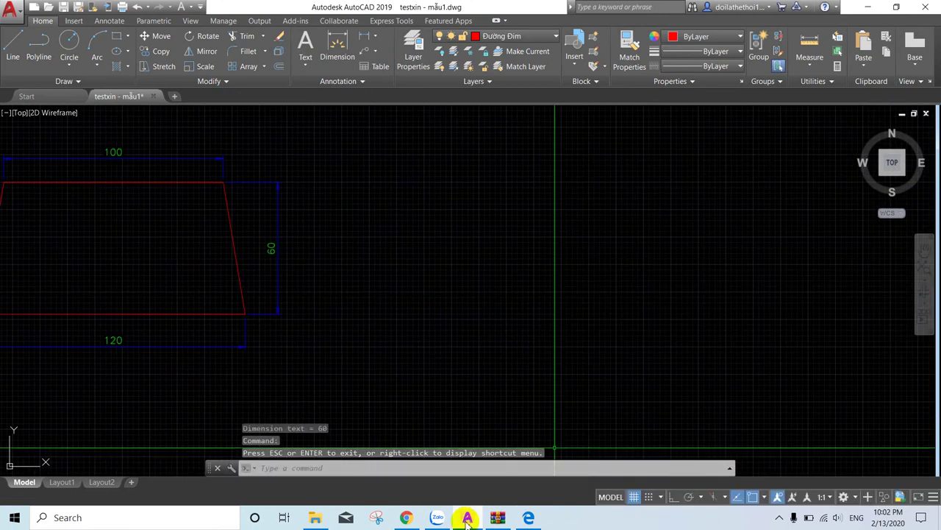
- Consult the bai 1.pdf sheet, then draw a 120-unit horizontal base line to the right of the trapezoid with Ortho on
click(528, 519)
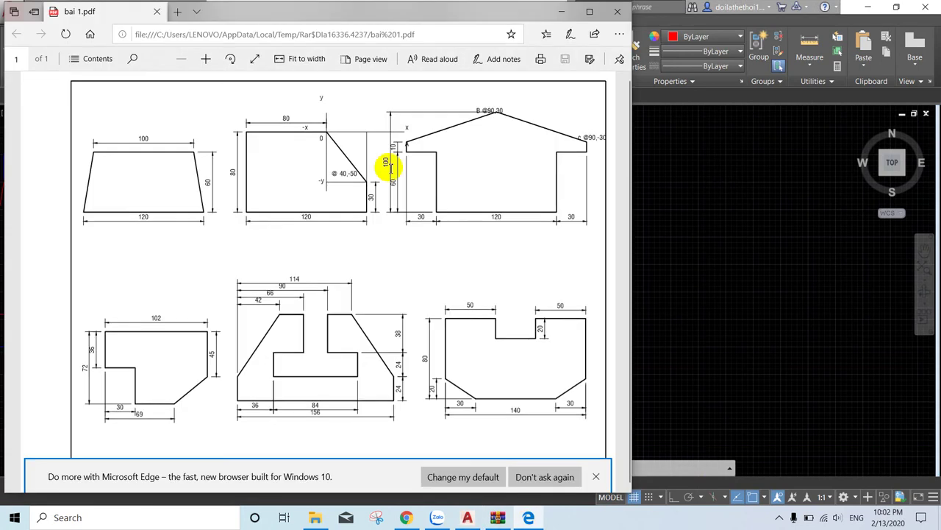
click(717, 279)
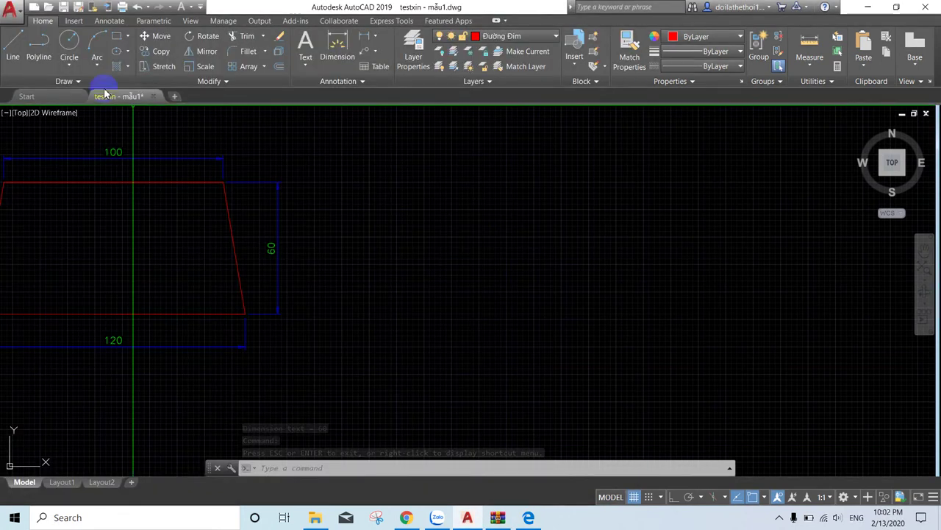
click(38, 48)
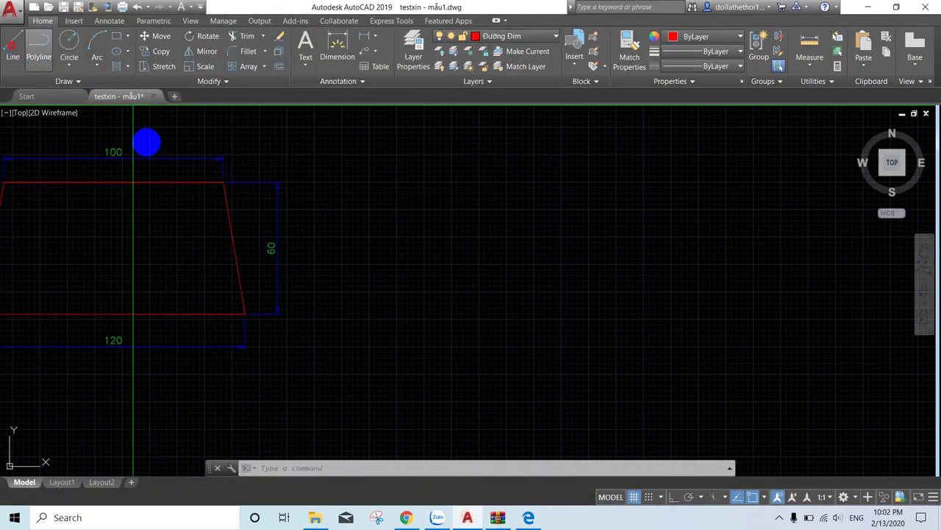
key(l)
key(Return)
key(F8)
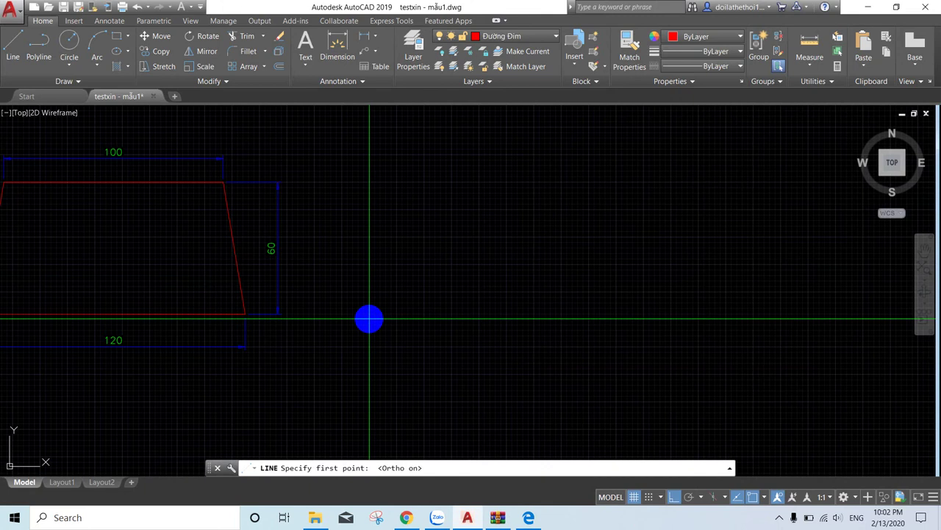
click(368, 318)
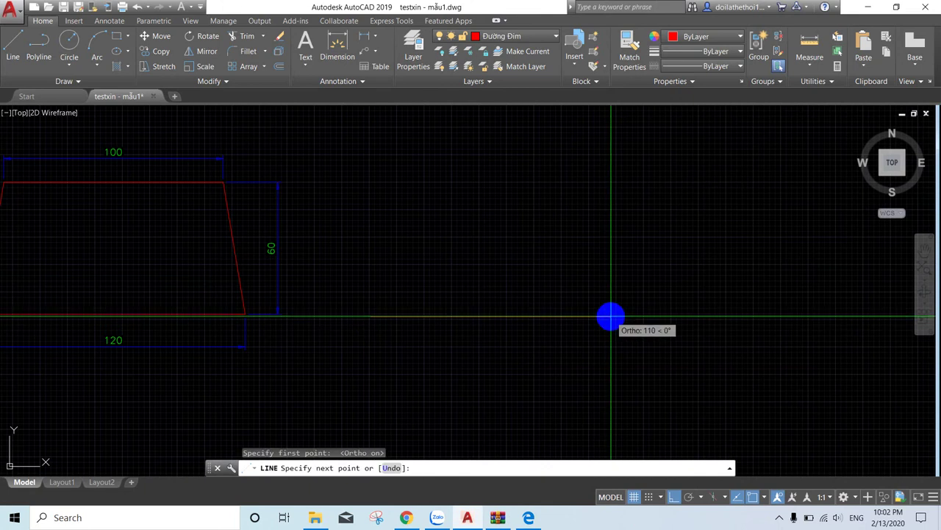
text(120)
key(Return)
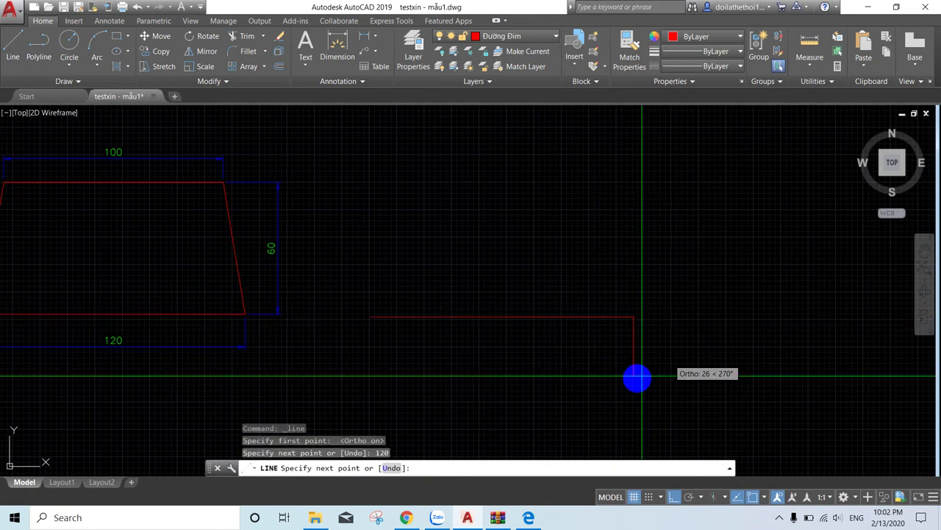
key(Return)
- Draw an 80-unit vertical line up from the base's left end and an 80-unit top edge to the right, checking the exercise sheet
key(Return)
click(370, 317)
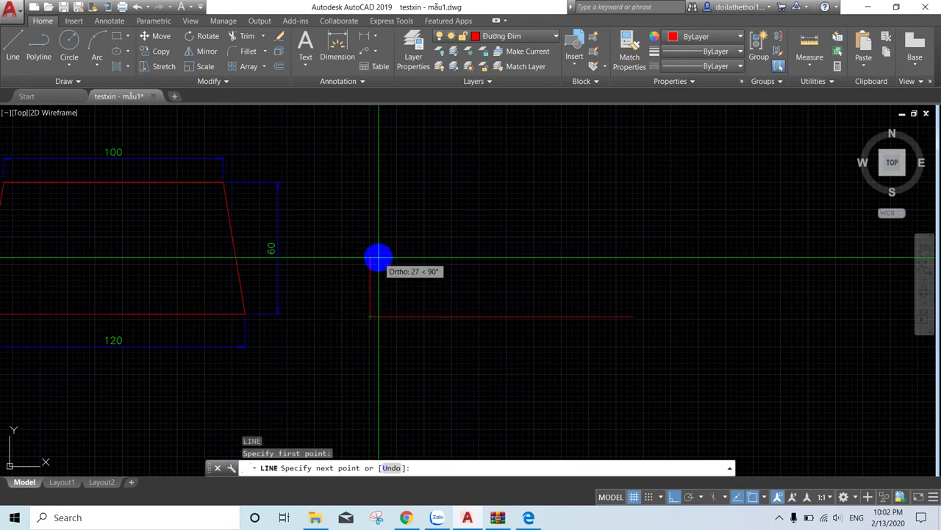
text(80)
key(Return)
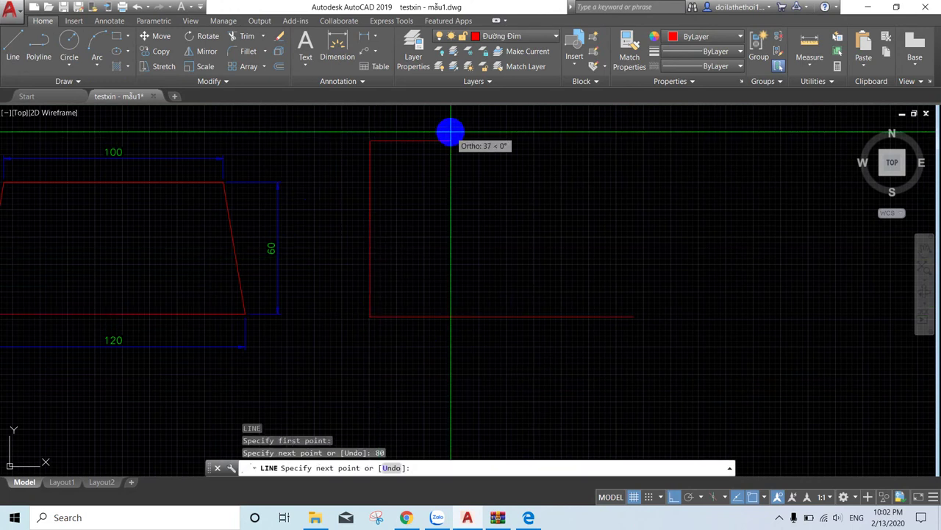
text(80)
key(Return)
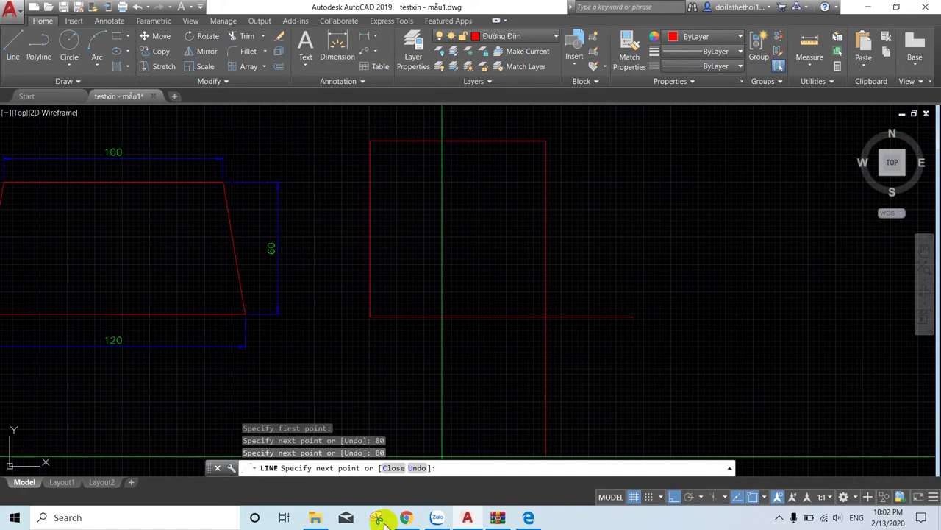
click(529, 517)
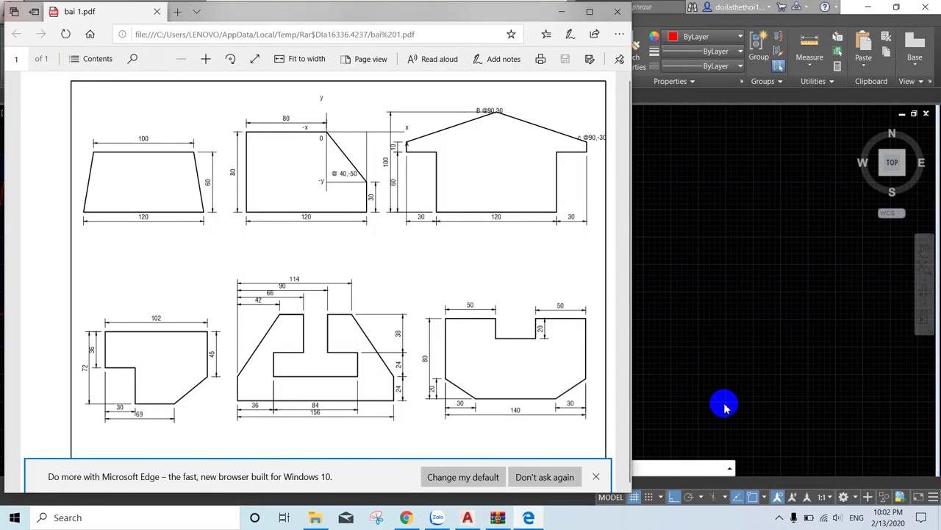
click(756, 368)
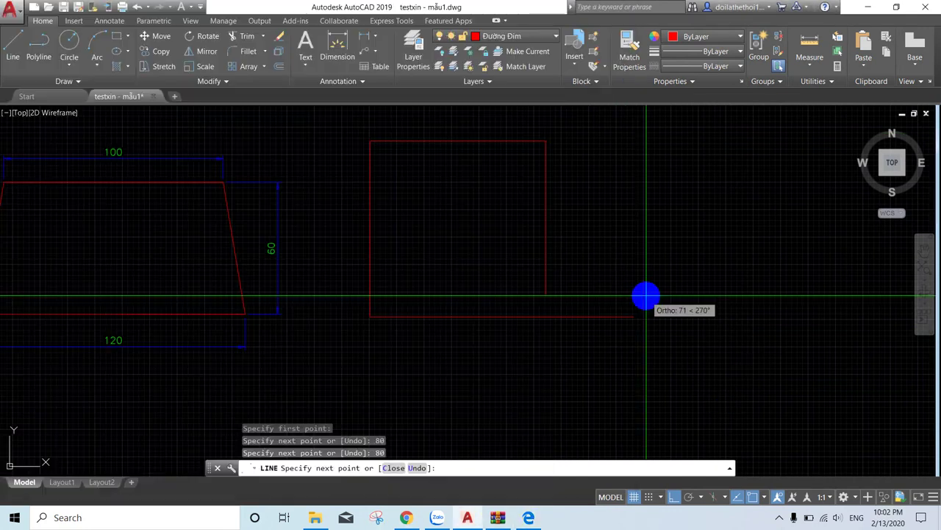
key(Escape)
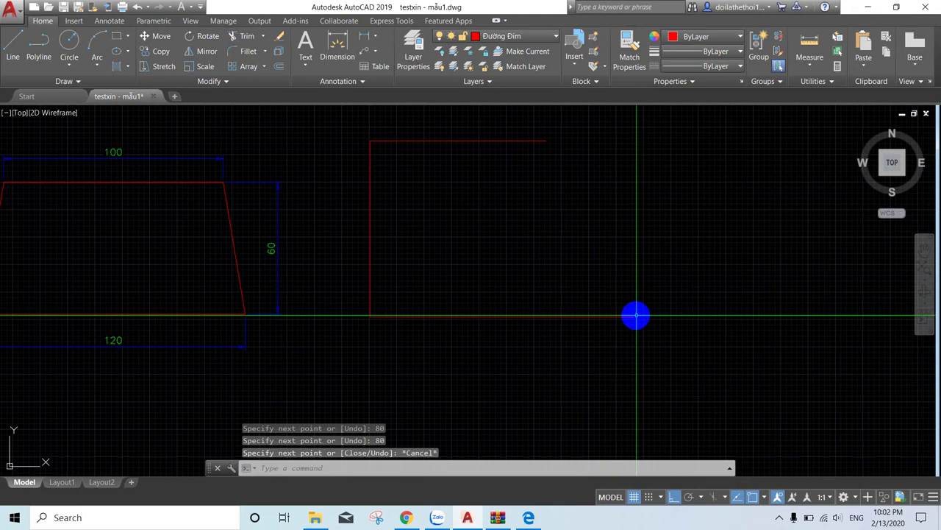
- Draw a 30-unit vertical line up from the base's right end and connect it with a slanted line to the top edge's right end
key(space)
click(634, 317)
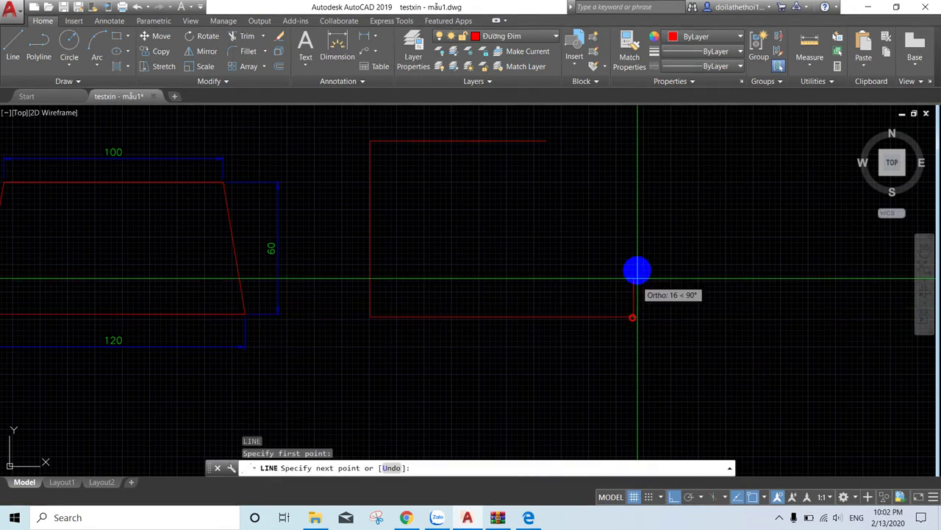
text(30)
key(Return)
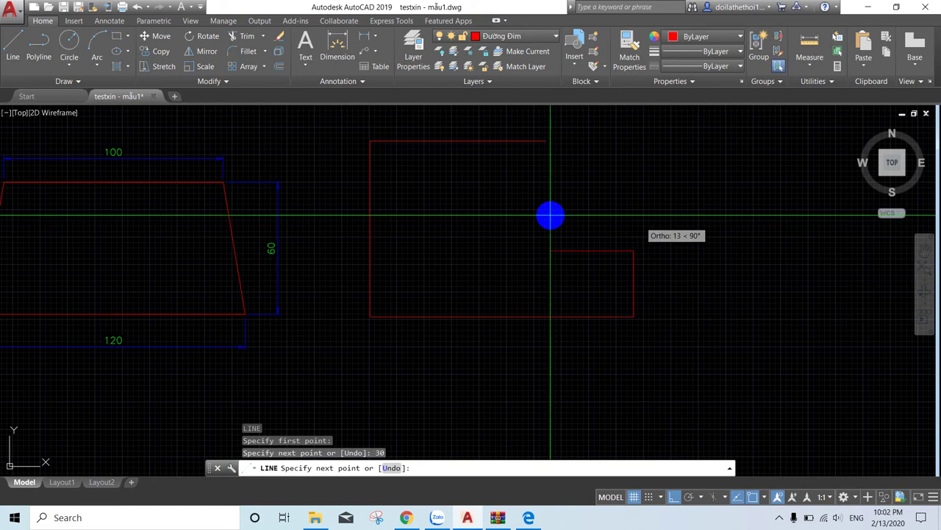
key(F8)
click(545, 140)
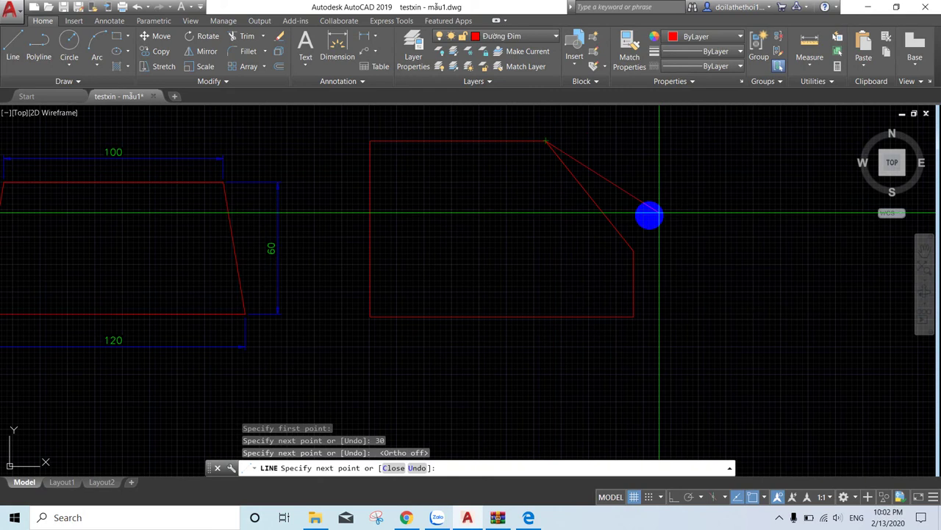
- Extend a horizontal reference line from the top edge's right end to beyond the figure's right side
click(669, 145)
key(F8)
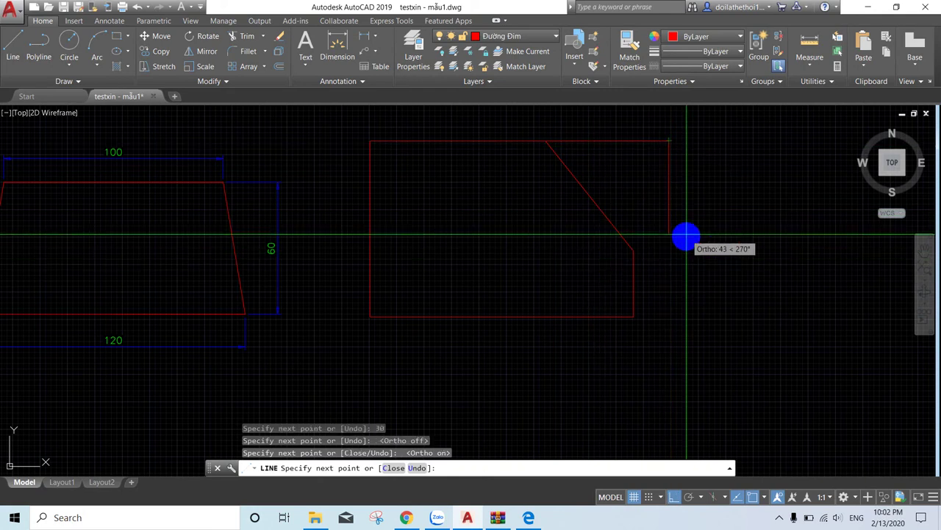
key(Return)
- Draw a horizontal reference line from the slanted edge's lower end leftward to beneath the top edge's right end
key(Return)
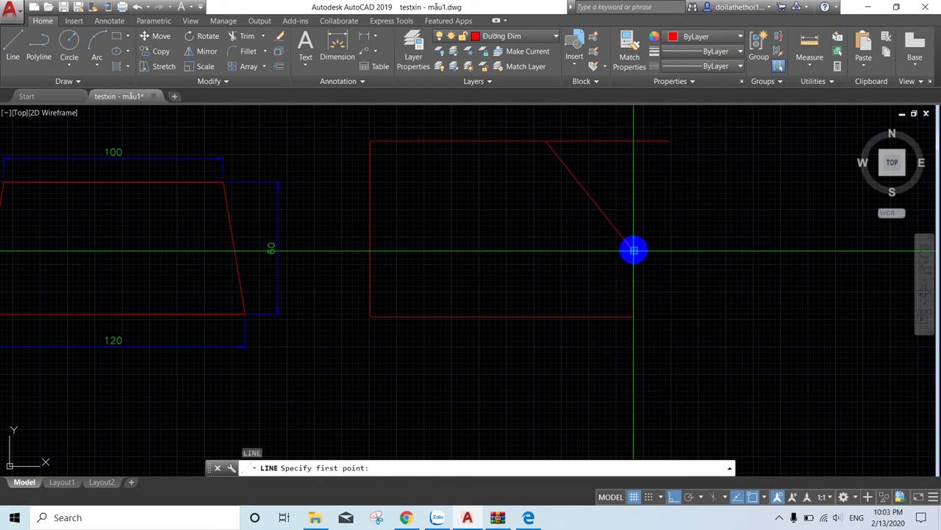
click(634, 250)
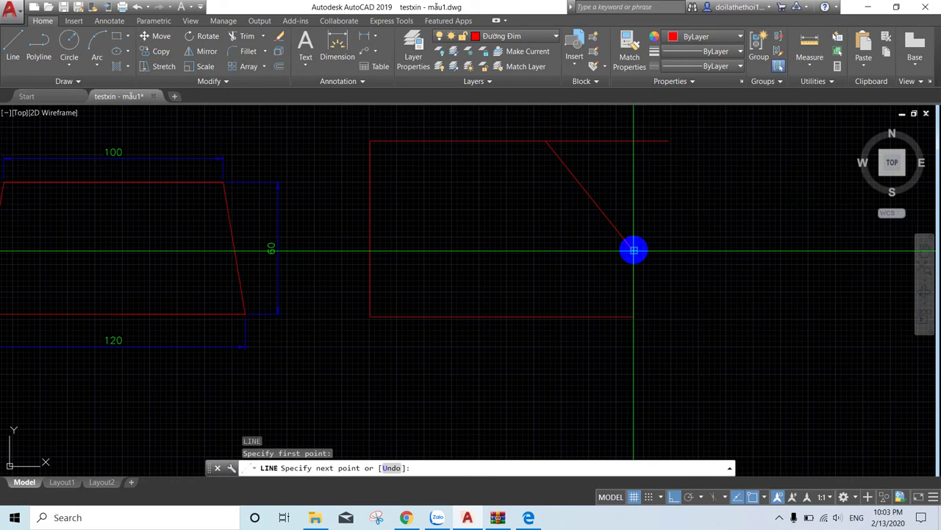
click(545, 253)
key(Escape)
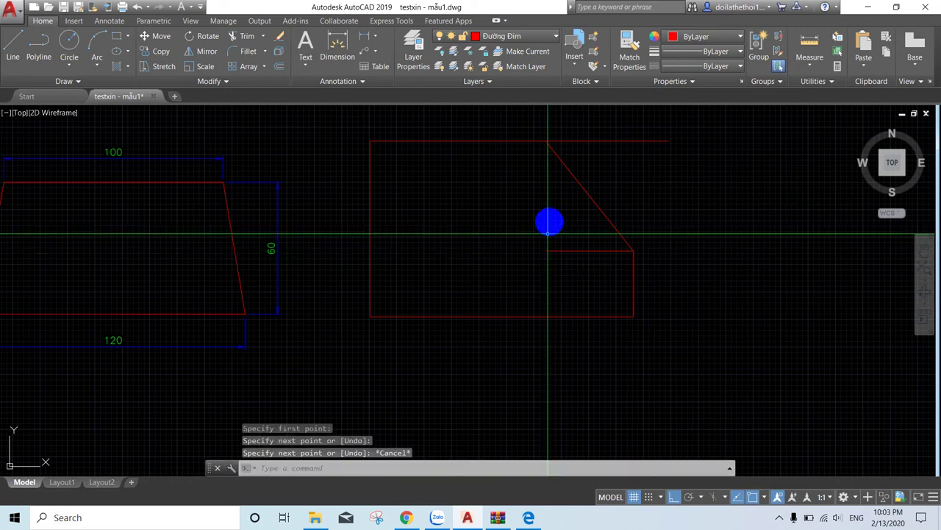
- Draw a vertical reference axis through the slanted edge's upper end, reaching below the inner horizontal line and above the top edge
key(space)
click(545, 140)
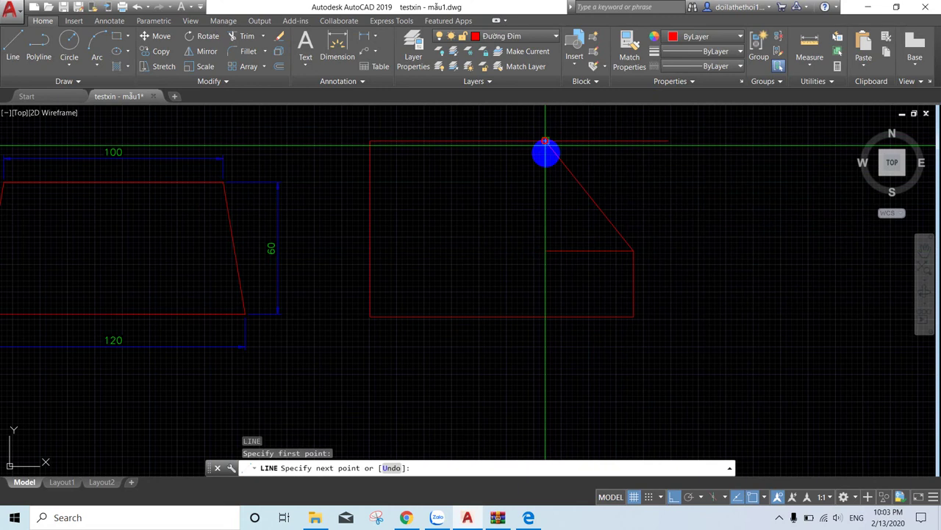
click(544, 268)
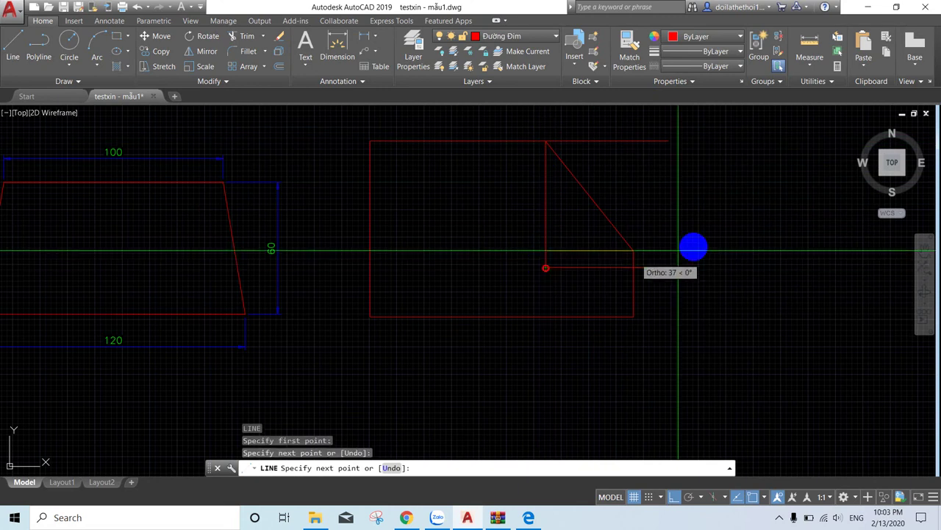
click(546, 112)
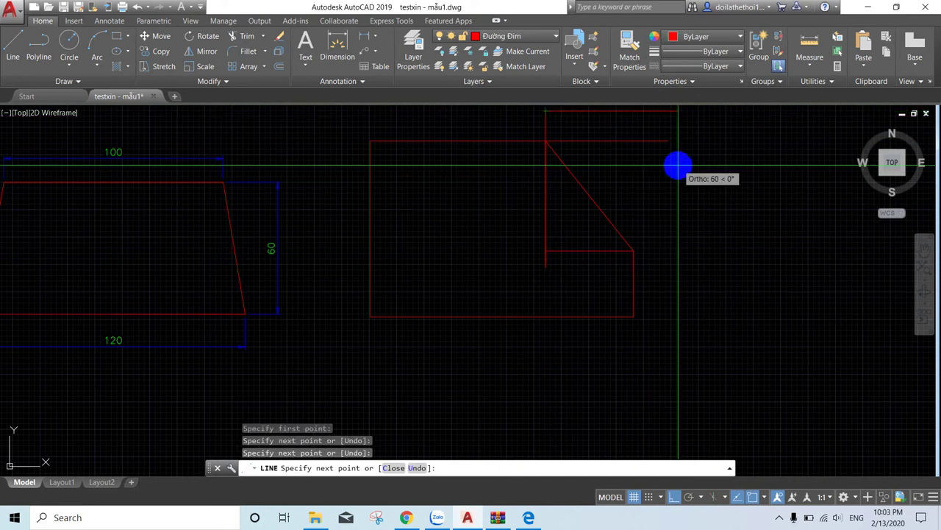
key(Escape)
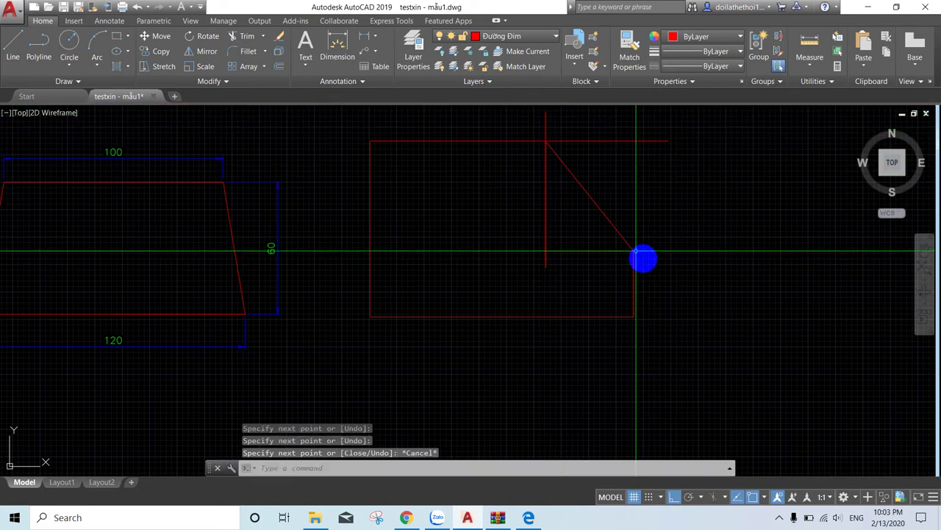
- Draw a vertical reference line from the slanted edge's lower end up to the extended top line
key(Return)
click(633, 250)
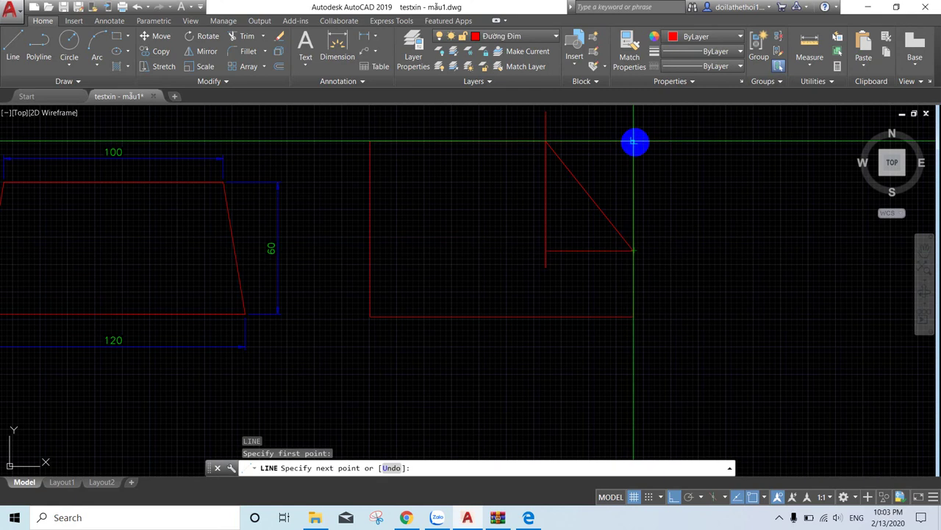
click(634, 142)
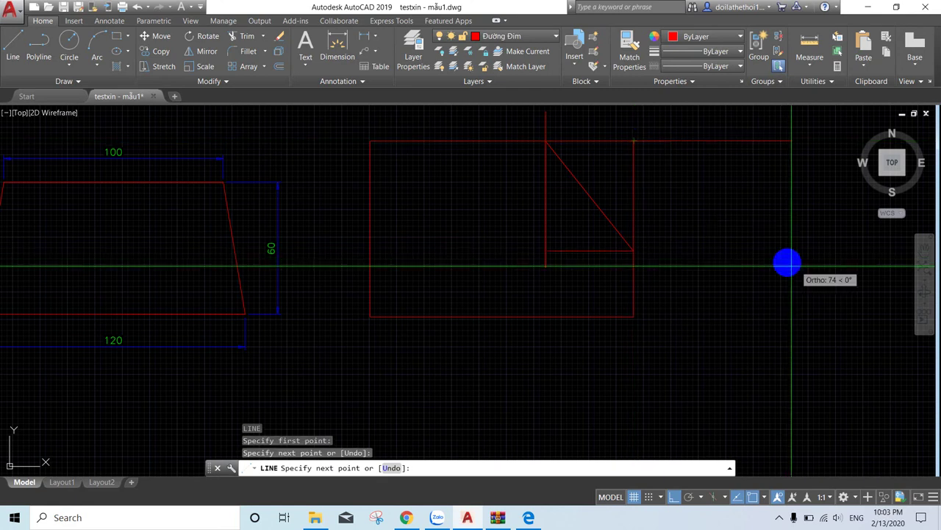
key(Escape)
- Add a linear dimension above the second figure's top edge, from its left corner to the slanted edge's upper end
scroll(722, 238, down, 2)
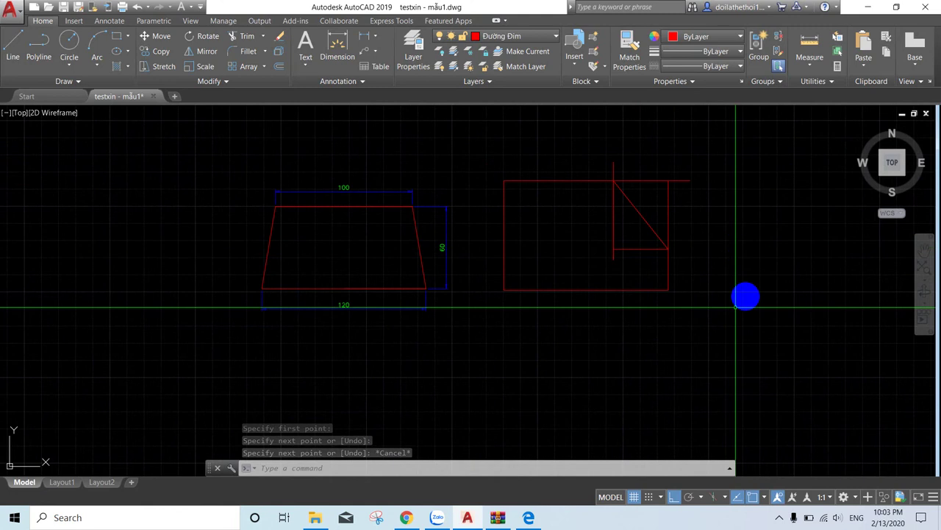
click(925, 266)
drag(801, 289, 817, 354)
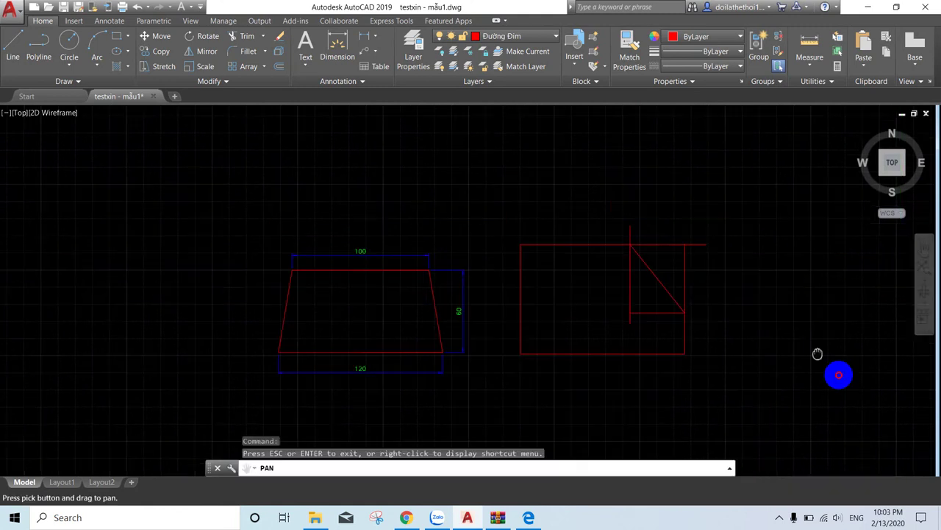
drag(649, 293, 682, 327)
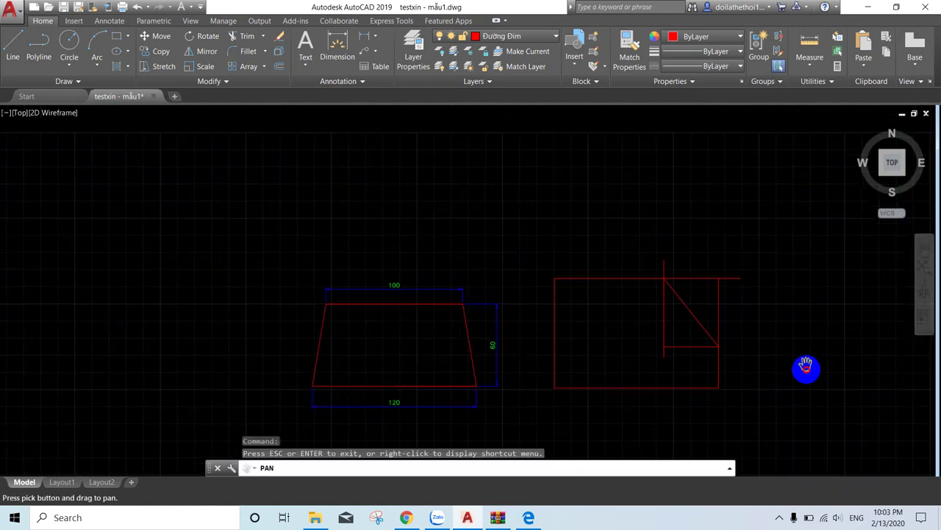
drag(806, 367, 807, 380)
click(337, 45)
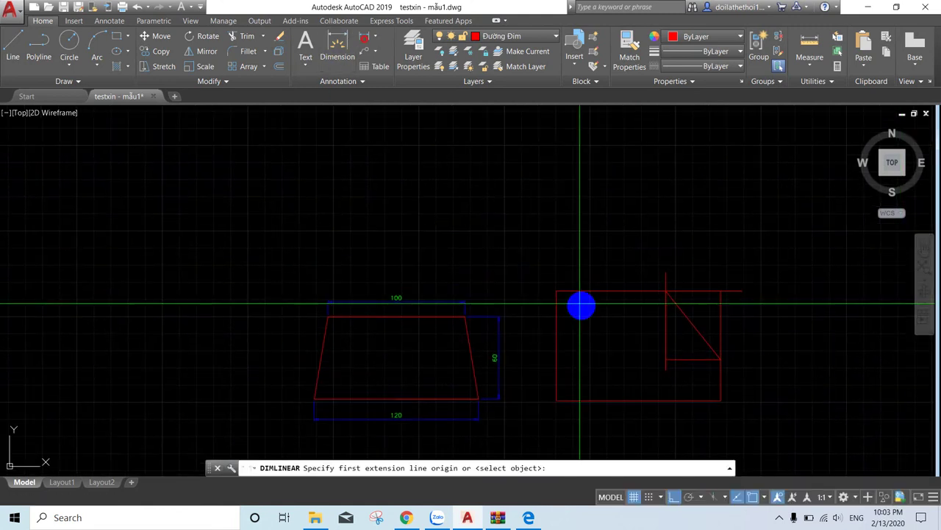
click(557, 292)
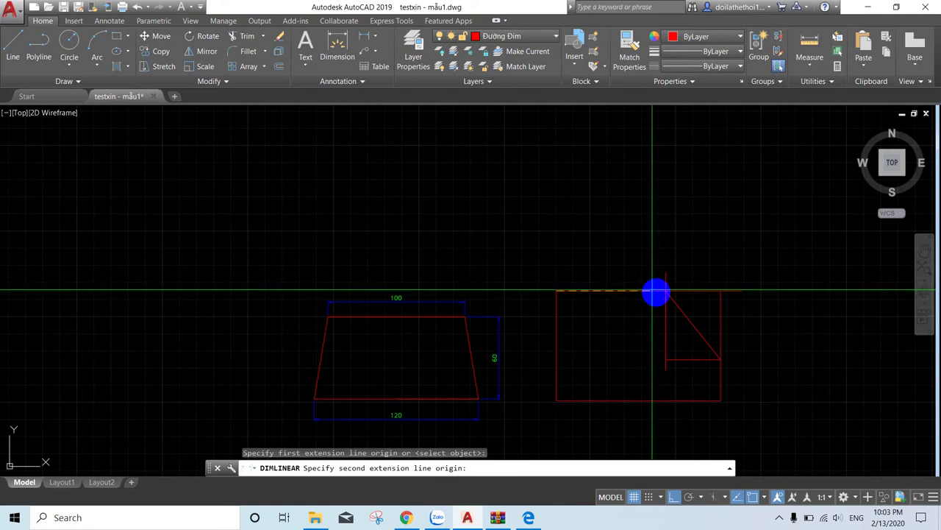
click(666, 292)
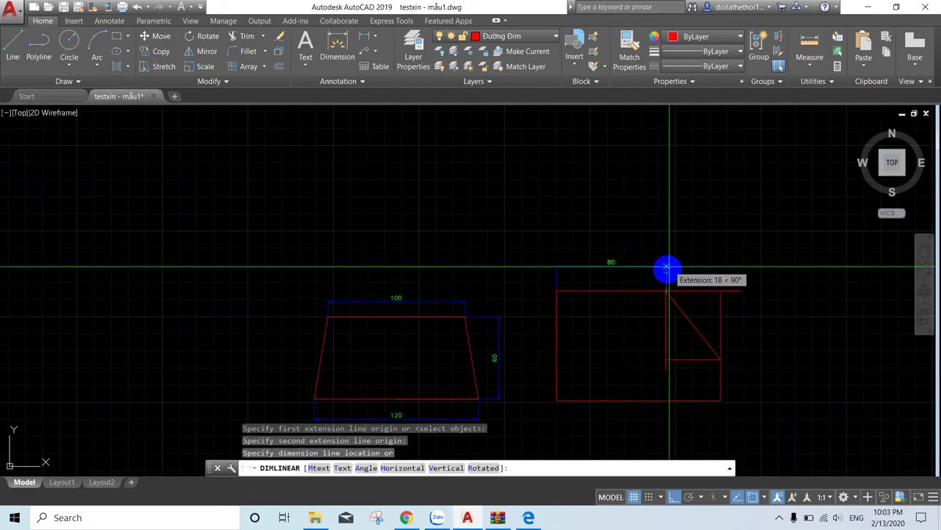
click(668, 274)
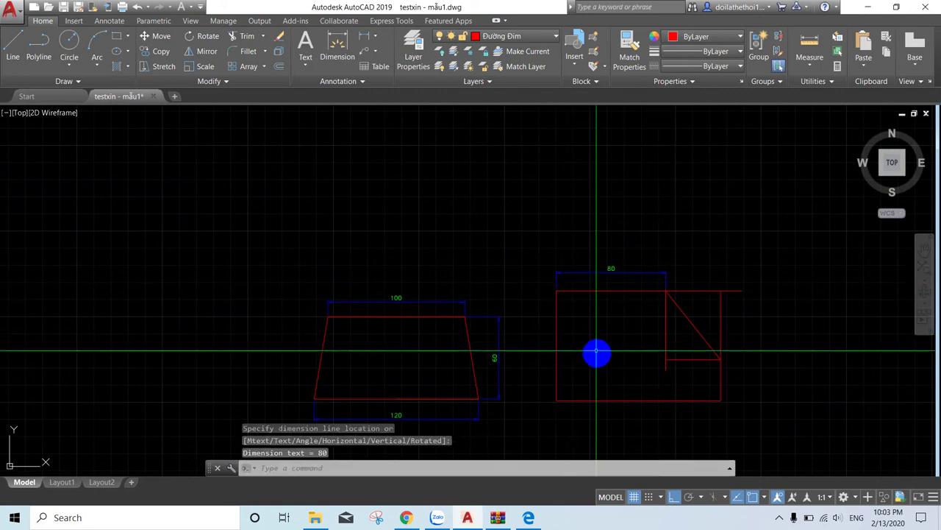
- Add a linear dimension below the second figure's full base line
key(Return)
click(721, 401)
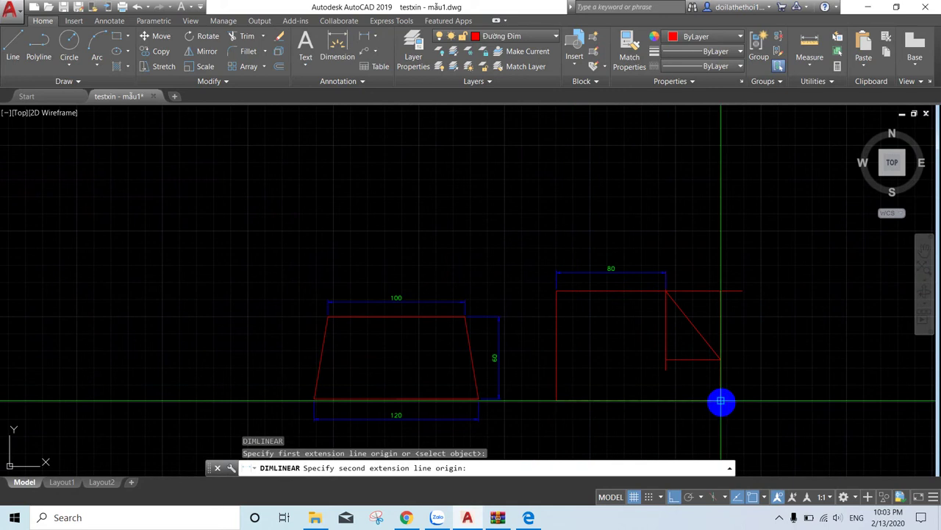
click(721, 401)
click(723, 419)
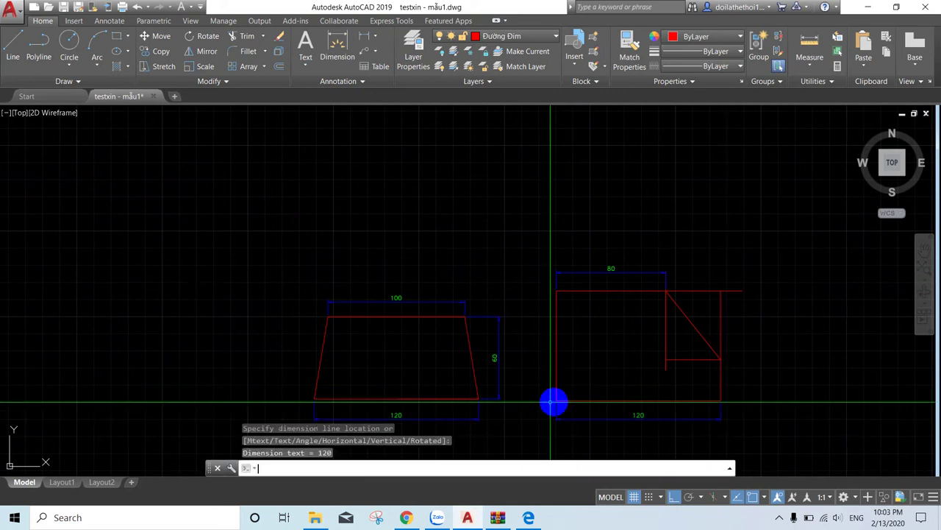
- Add a vertical linear dimension outside the second figure's full-height edge, opposite the slanted corner
key(Return)
click(554, 401)
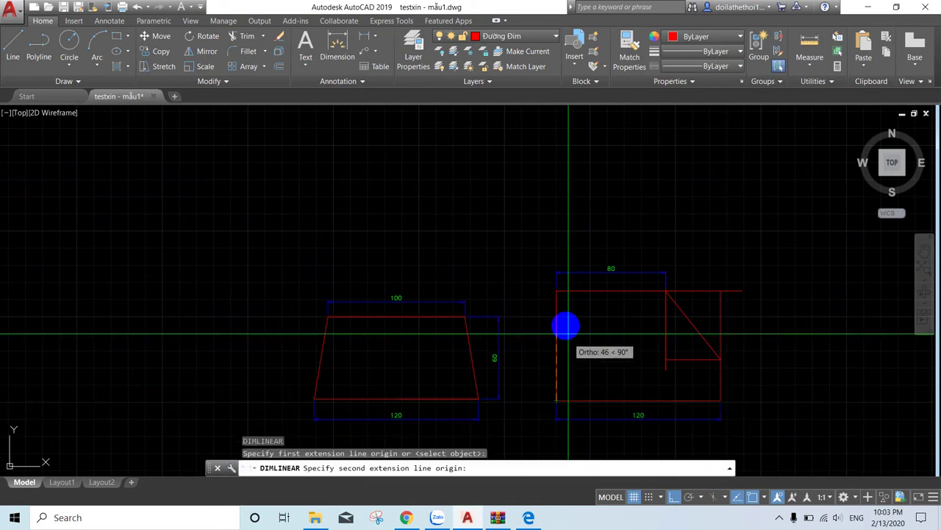
click(557, 292)
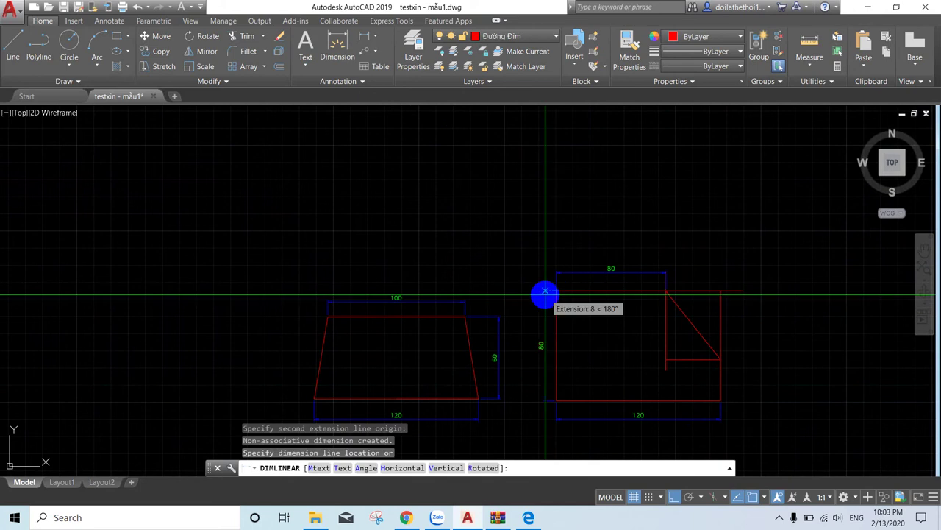
click(544, 293)
- Add a vertical linear dimension from the second figure's lower corner to the slanted edge's lower end, placed outside the figure
key(Return)
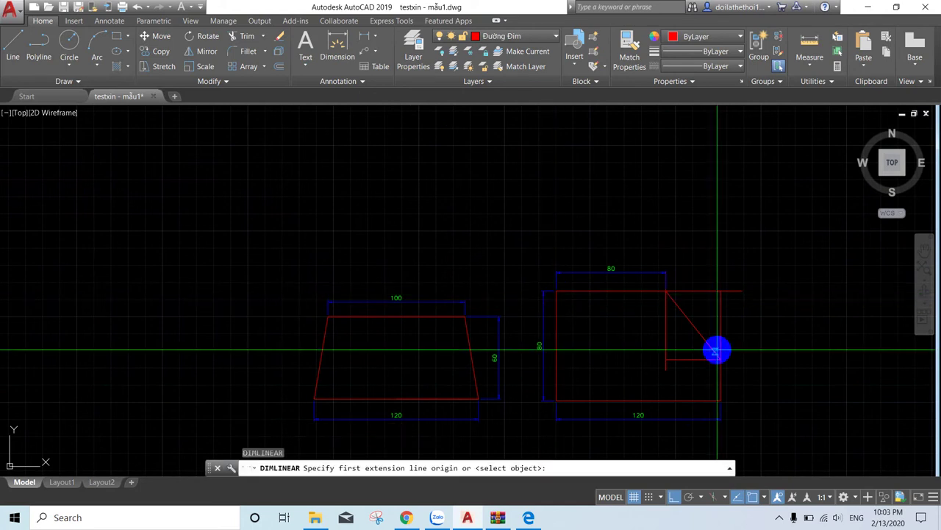
click(721, 400)
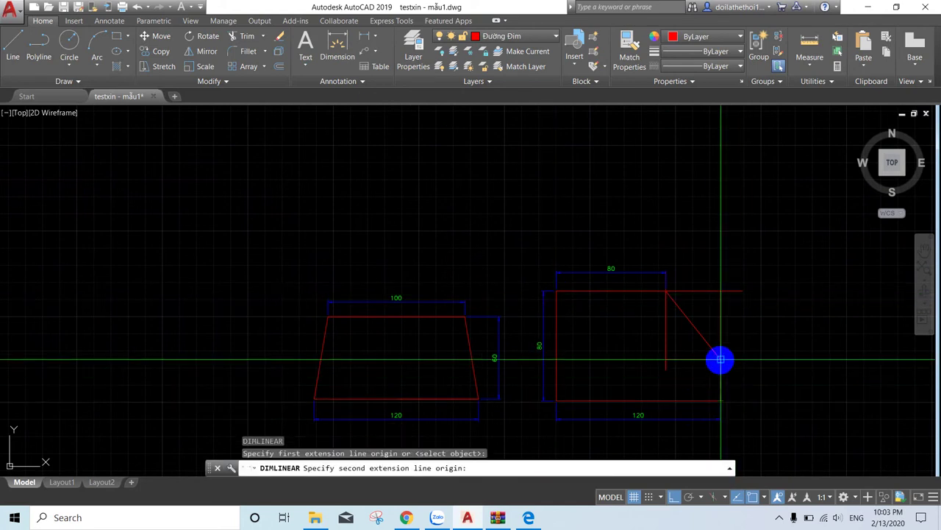
click(720, 360)
click(734, 367)
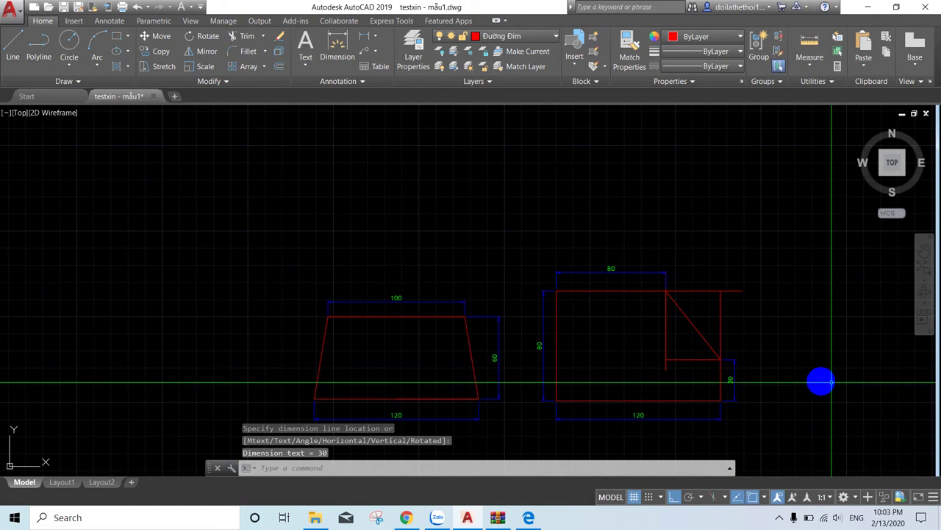
- Draw a vertical axis line about 28 units long upward from the slanted edge's upper end
click(312, 52)
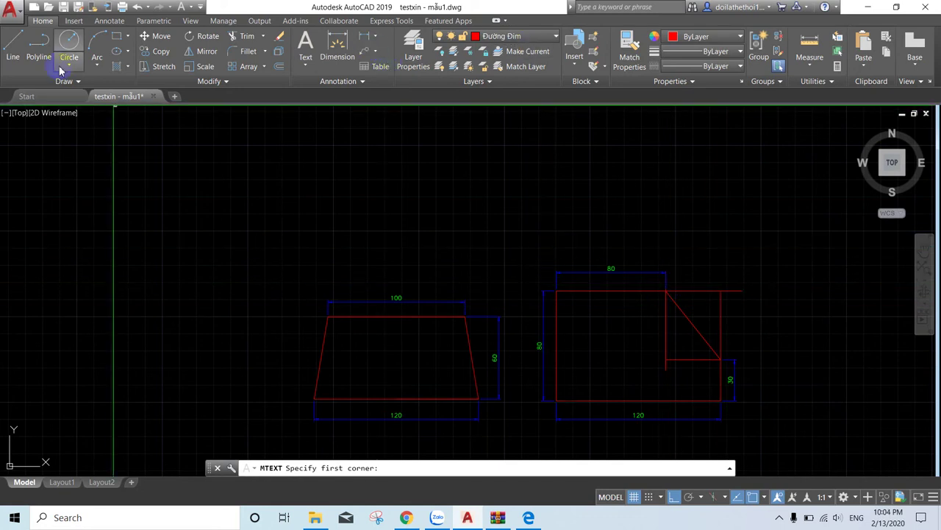
click(12, 45)
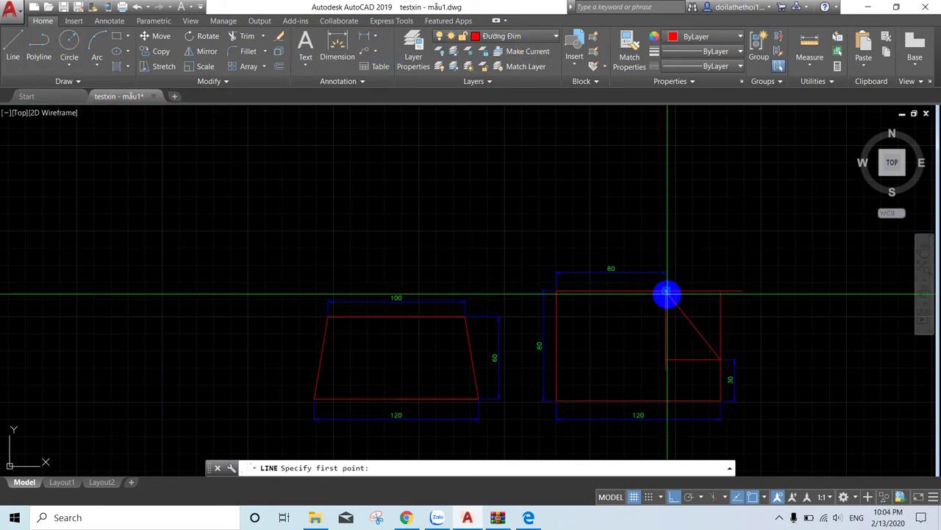
click(667, 292)
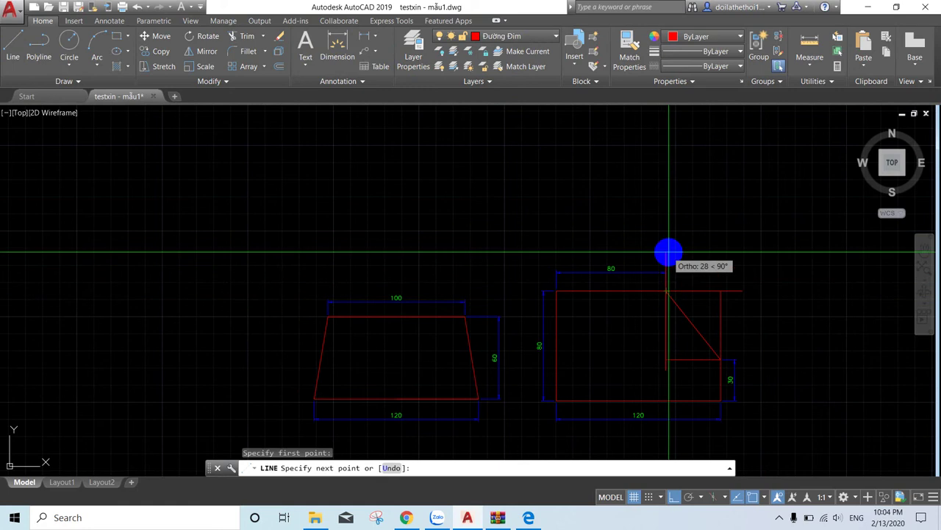
click(668, 250)
key(Escape)
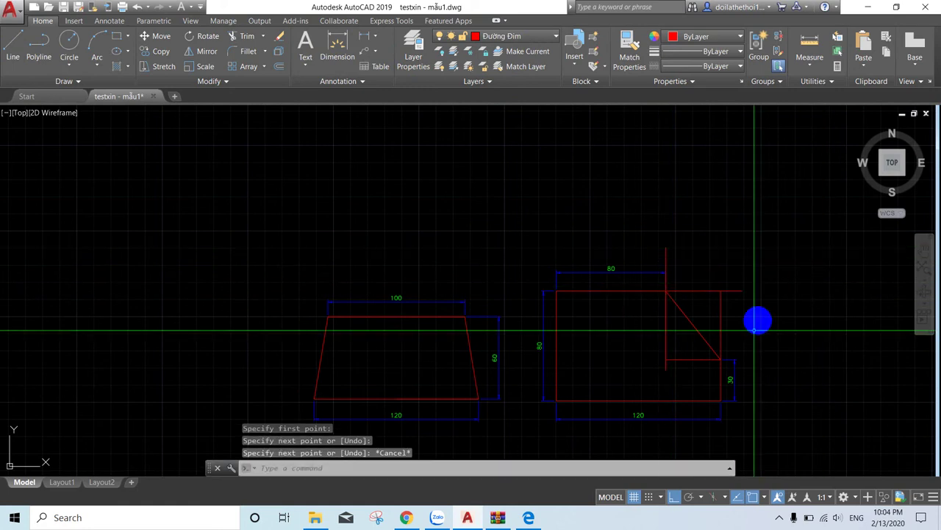
- Check the axis labels in bai 1.pdf in Edge and add the multiline text "x" above the extended top line's outer end in AutoCAD
click(529, 517)
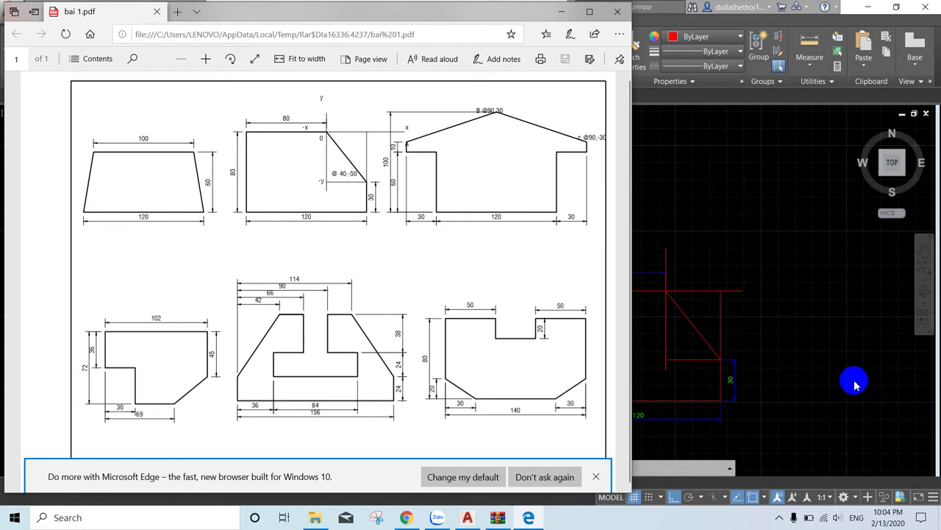
click(854, 383)
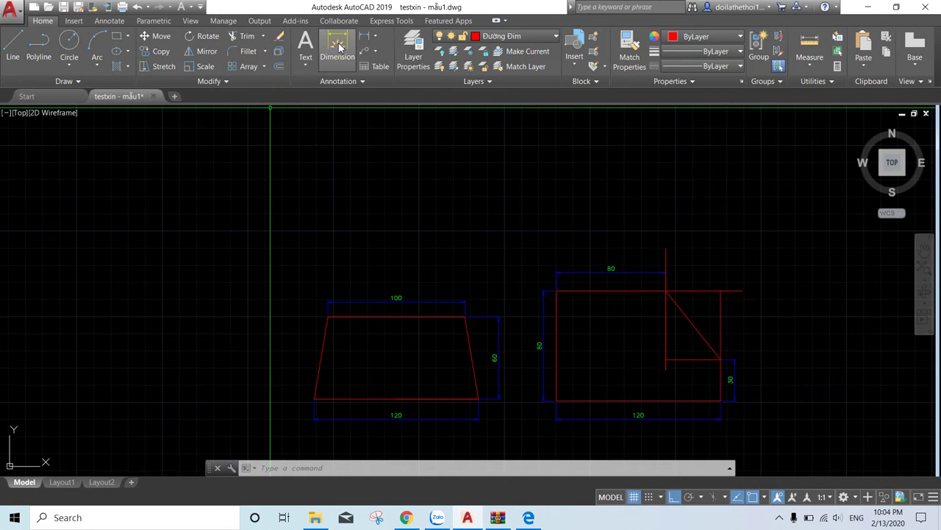
click(312, 50)
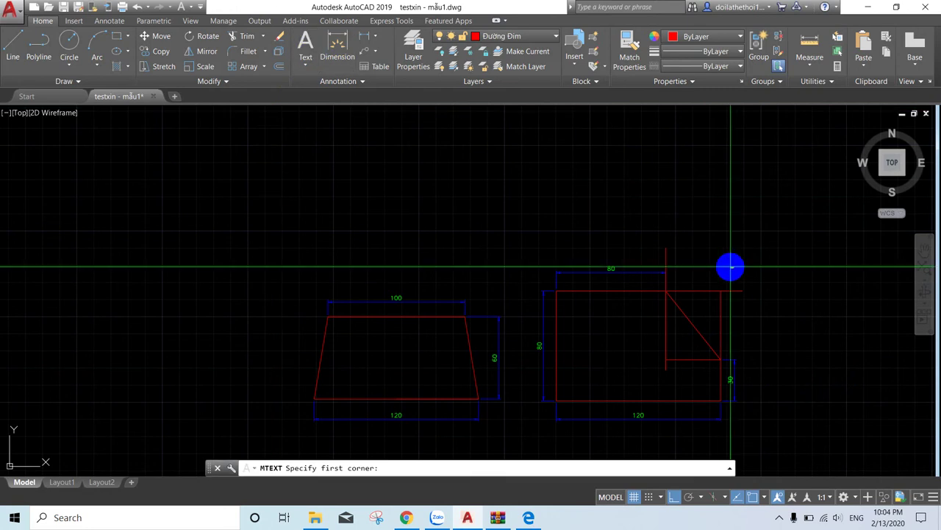
click(734, 281)
click(755, 286)
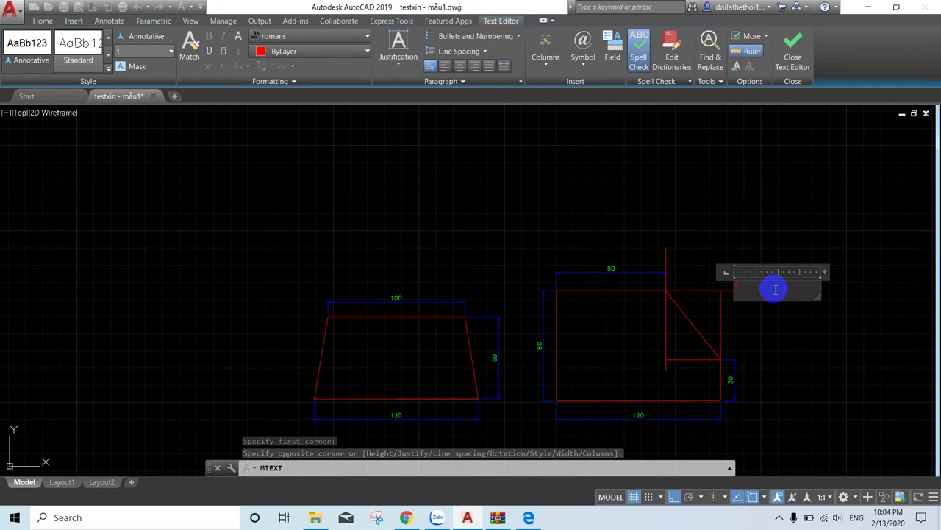
click(815, 307)
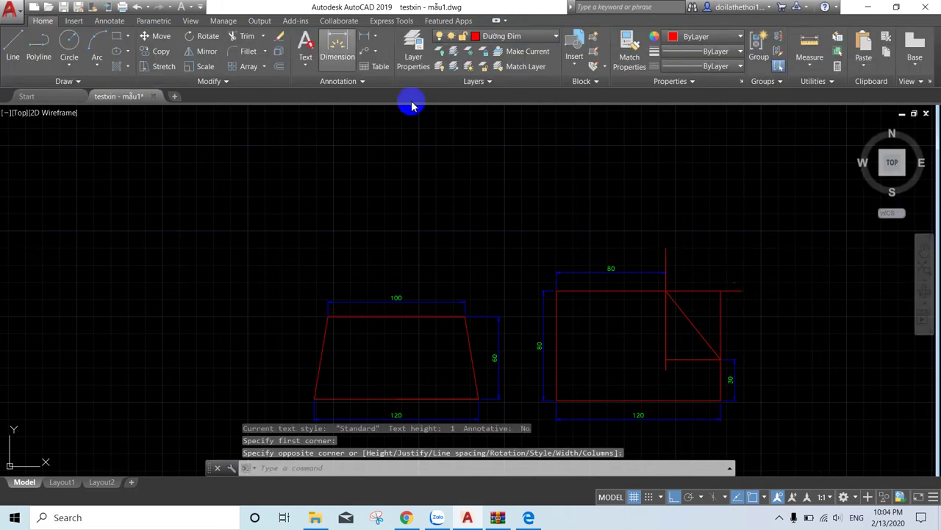
- Add the multiline text label "y" beside the upper end of the second figure's vertical axis
key(Return)
click(676, 246)
click(700, 255)
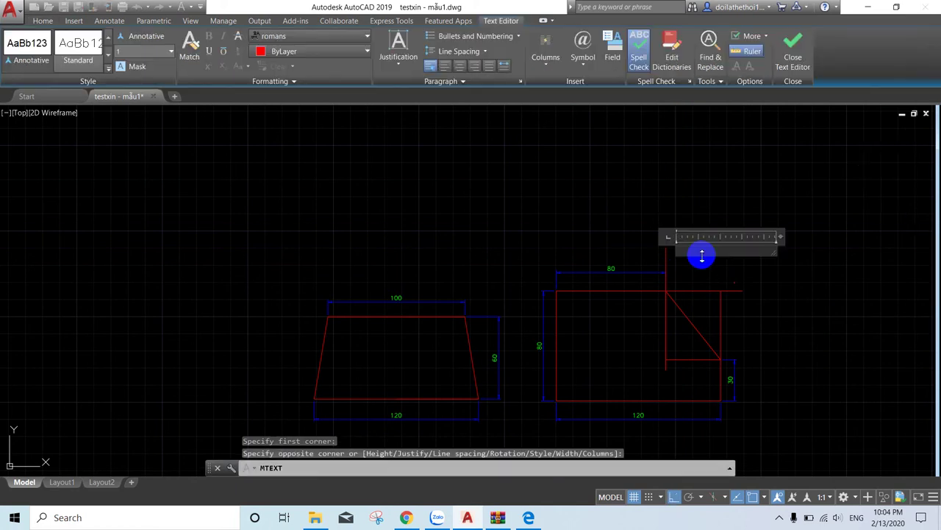
key(Return)
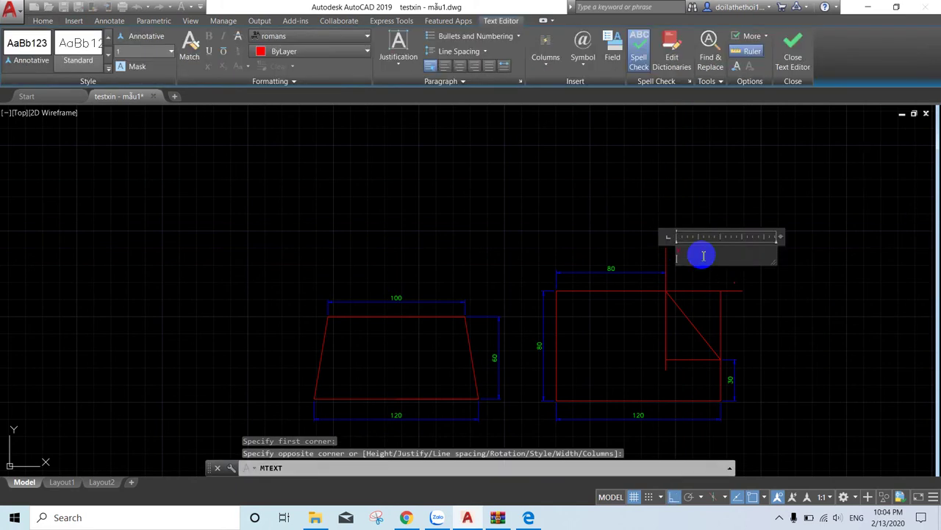
click(697, 275)
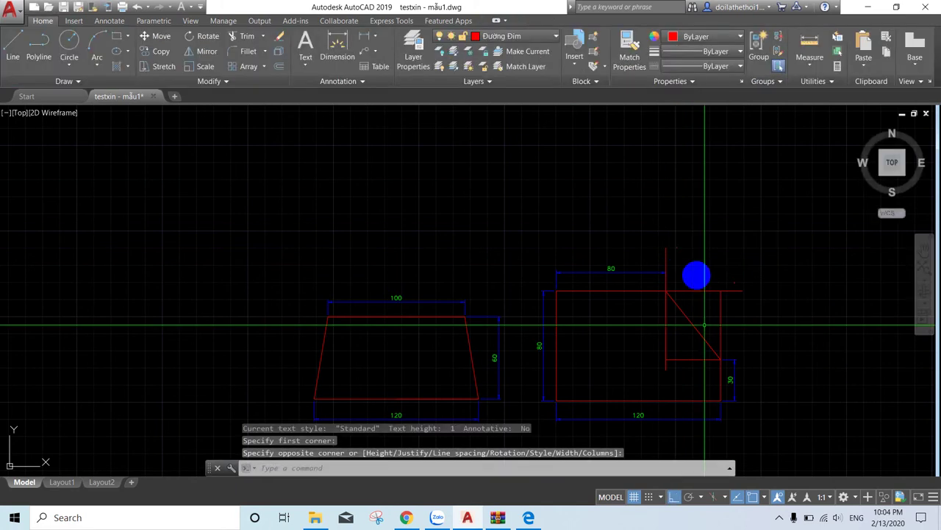
- Add the multiline text label "-y" beside the vertical axis's lower end and move it closer to the axis
key(Return)
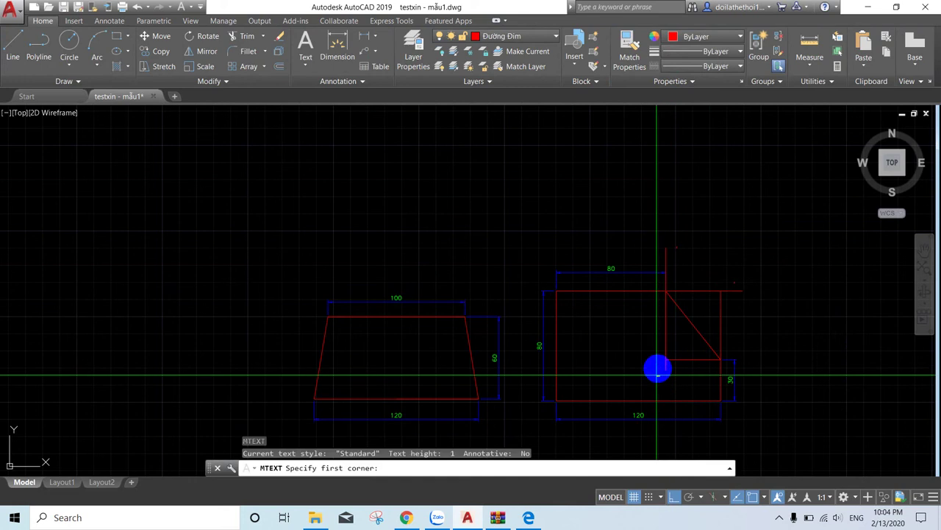
click(656, 371)
click(661, 383)
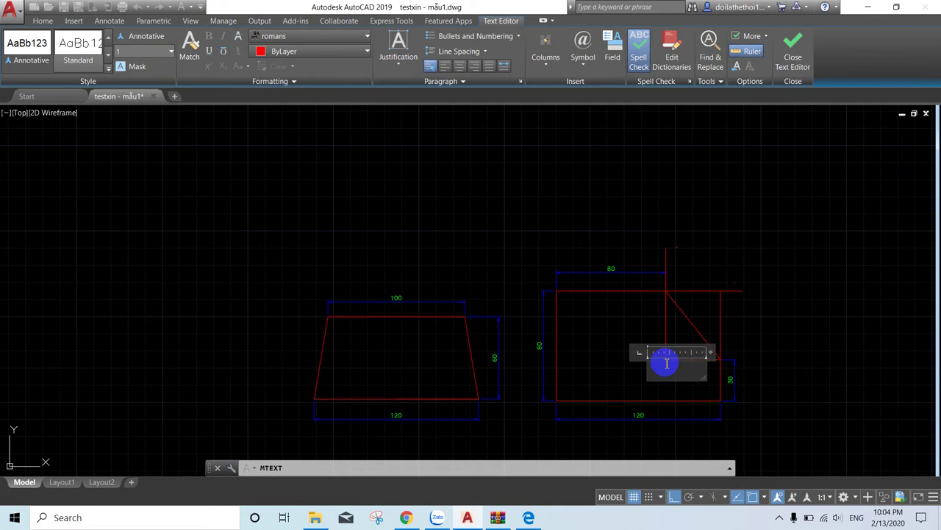
key(XF86AudioLowerVolume)
key(Return)
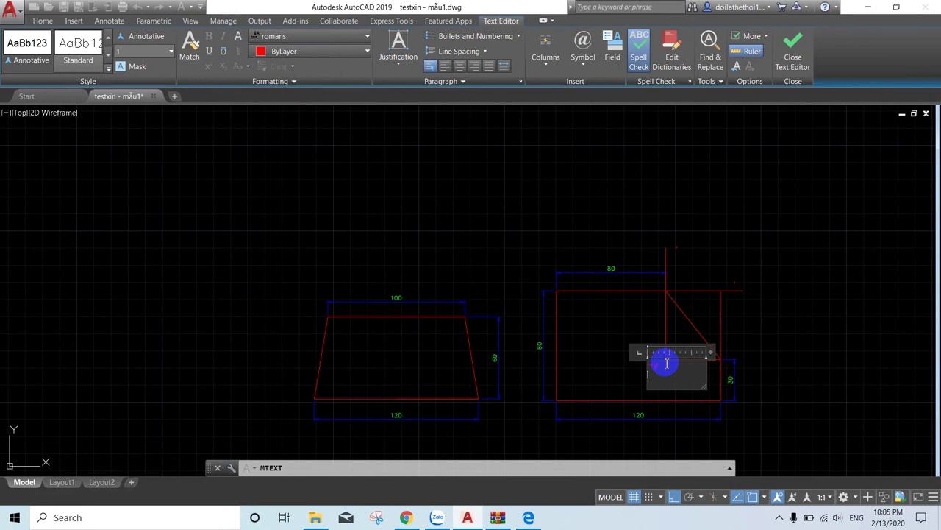
click(790, 364)
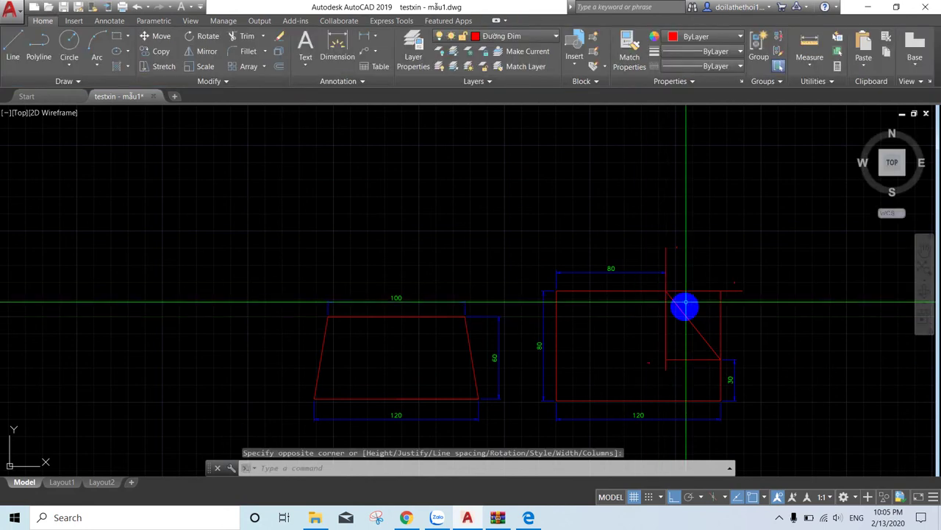
click(655, 363)
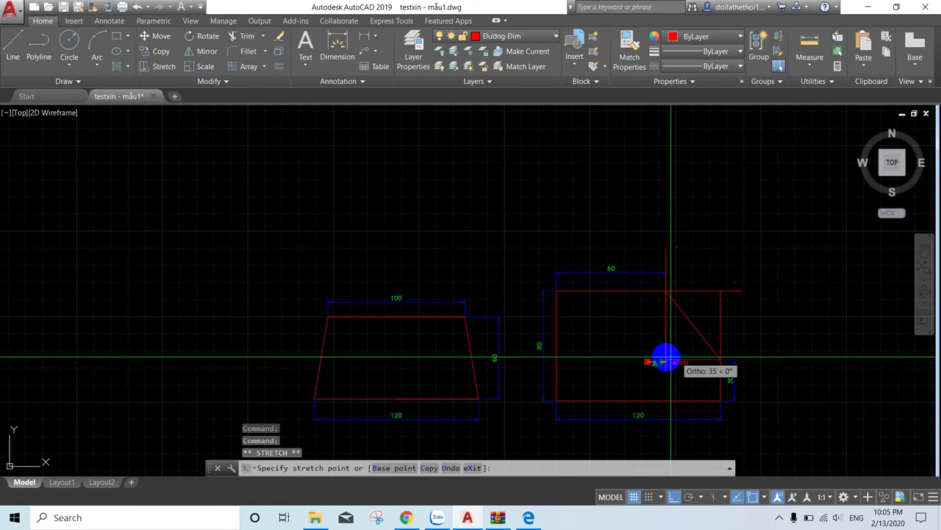
click(659, 362)
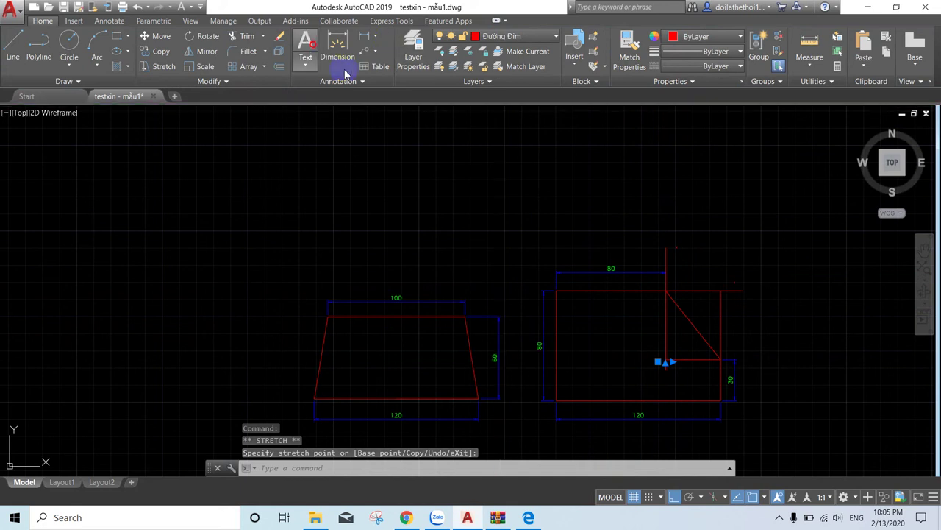
- Add the multiline text label "-x" above the second figure's top edge, just before the vertical axis
click(306, 48)
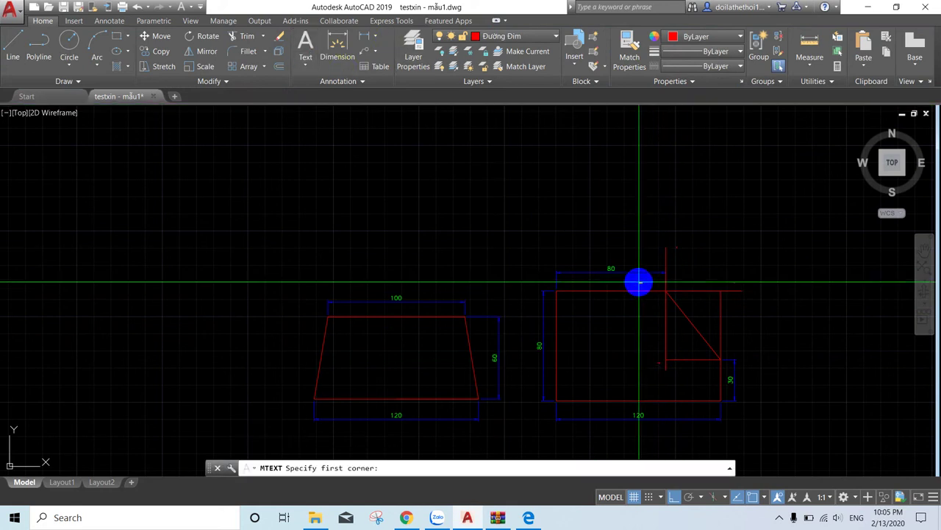
click(638, 282)
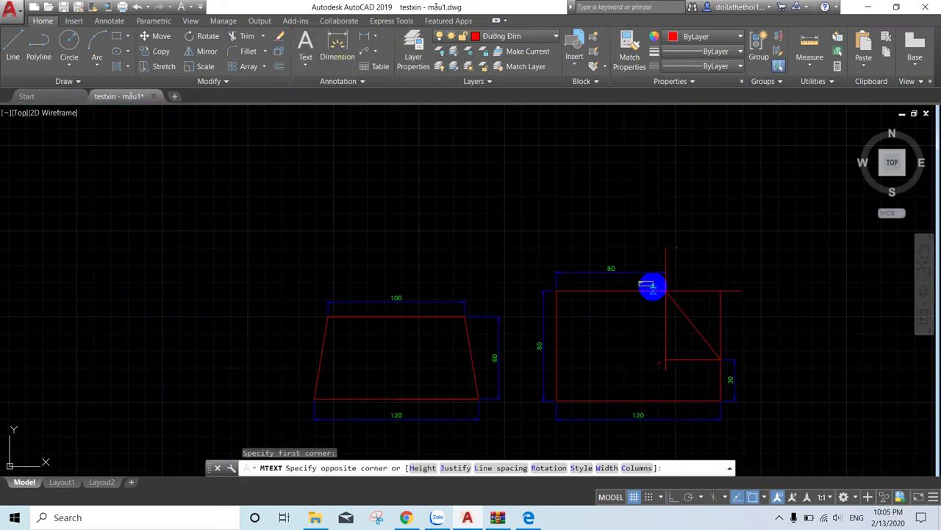
click(675, 289)
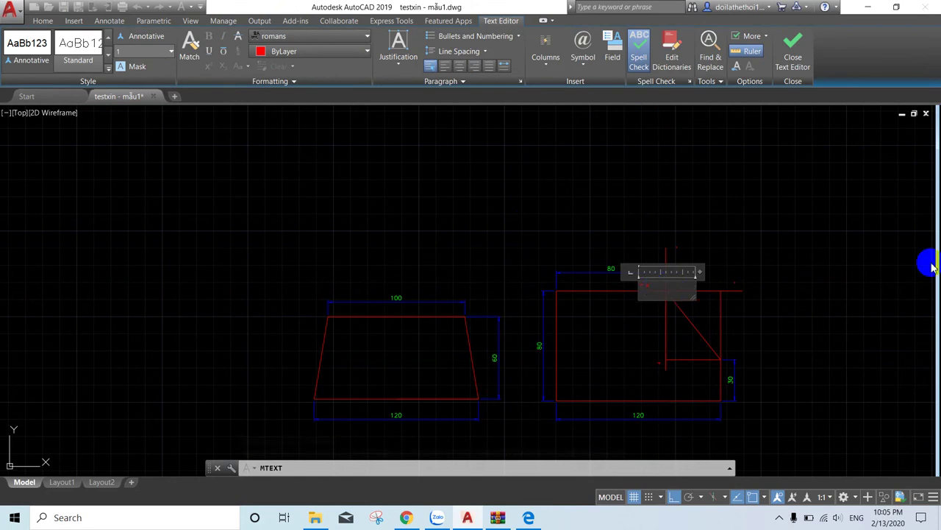
click(872, 286)
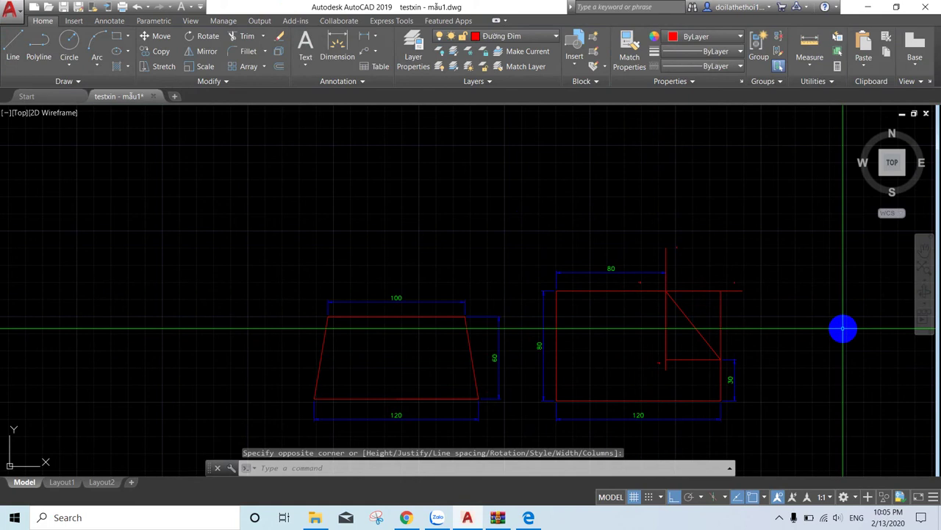
- Add the multiline text origin label "0" inside the second figure, below the top edge and beside the vertical axis
scroll(842, 329, down, 2)
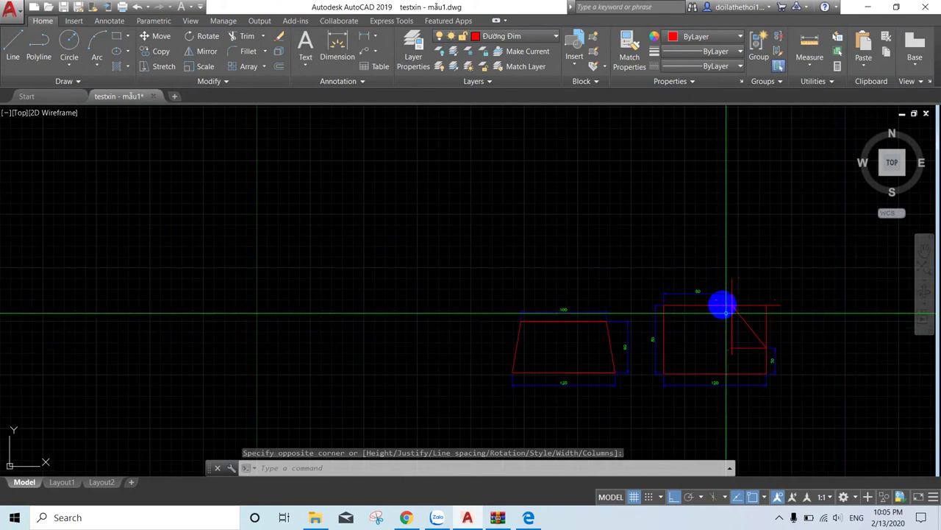
click(306, 43)
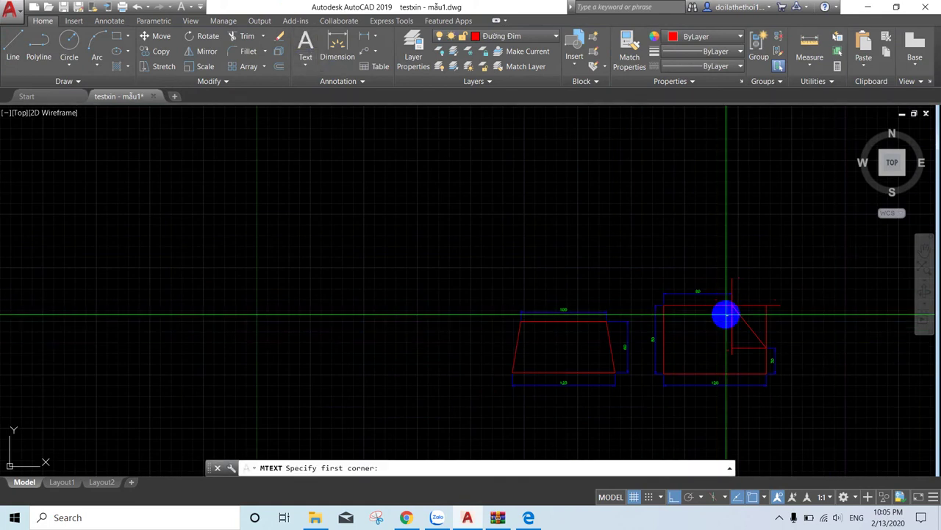
click(727, 318)
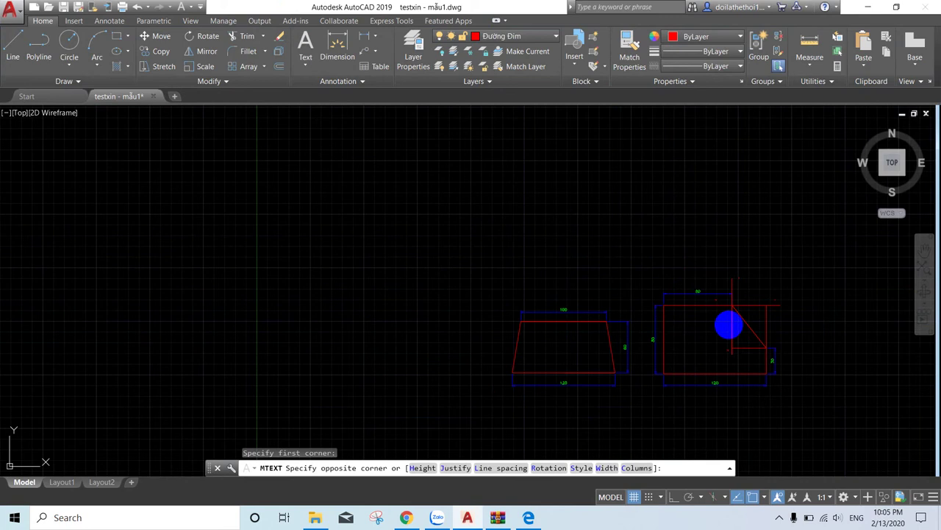
click(726, 335)
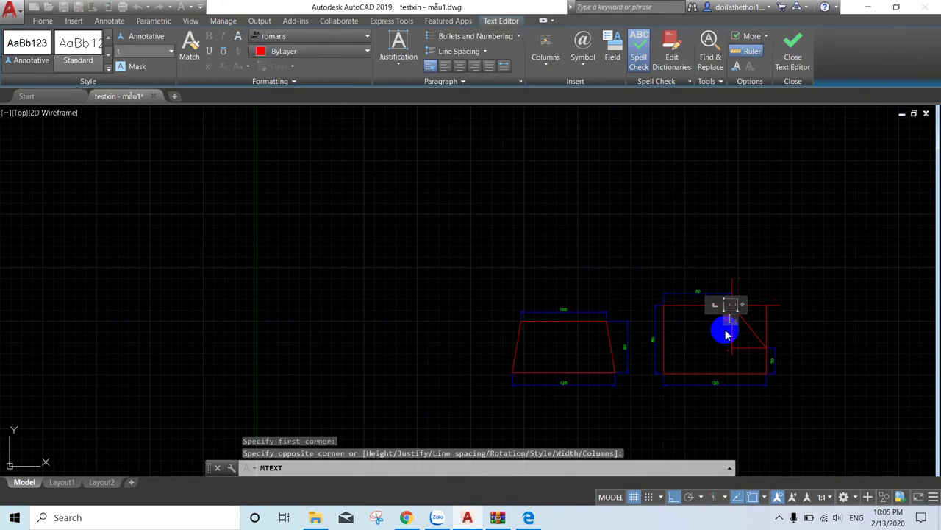
click(698, 321)
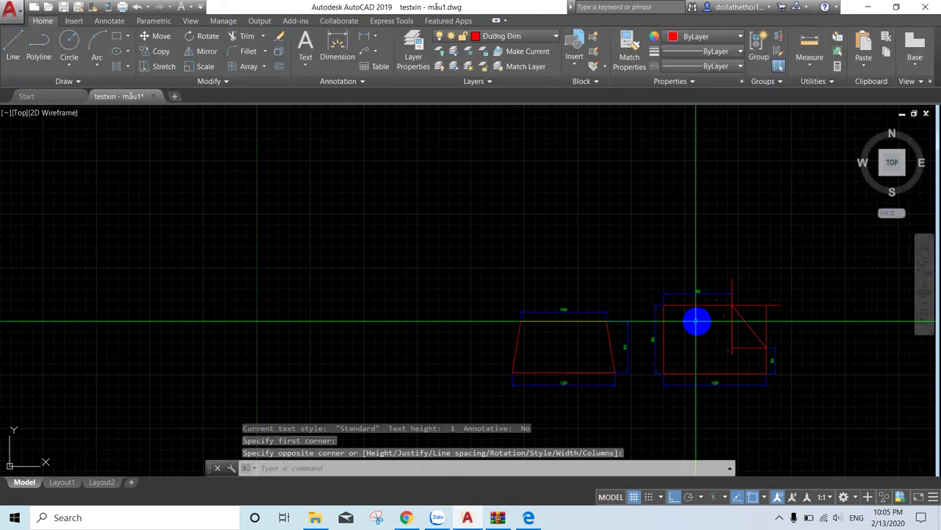
- Move the "0" origin label up beside the axis intersection of the second figure, with ortho mode off
scroll(763, 302, up, 5)
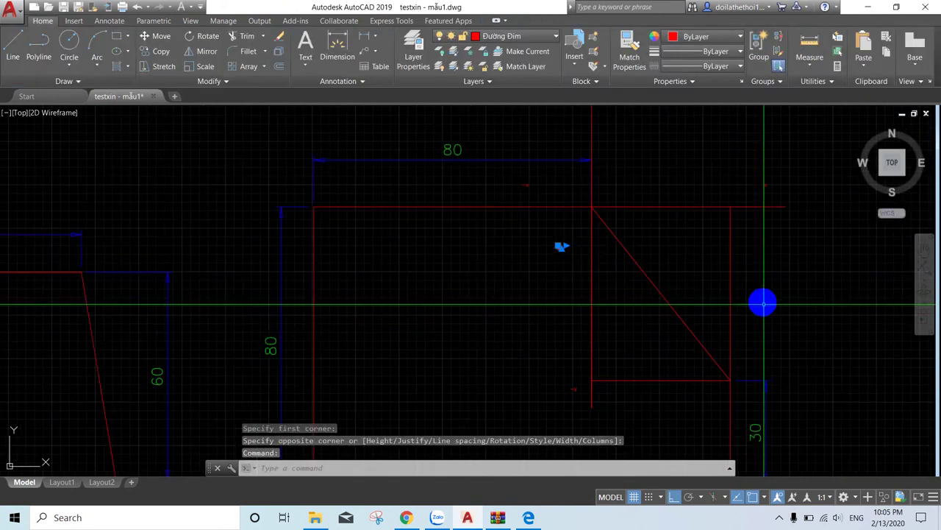
scroll(763, 302, up, 2)
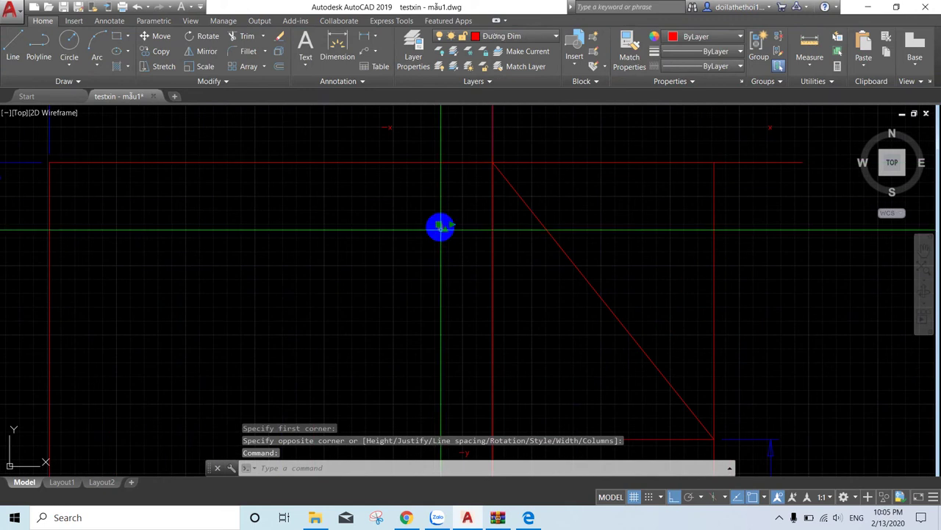
click(441, 227)
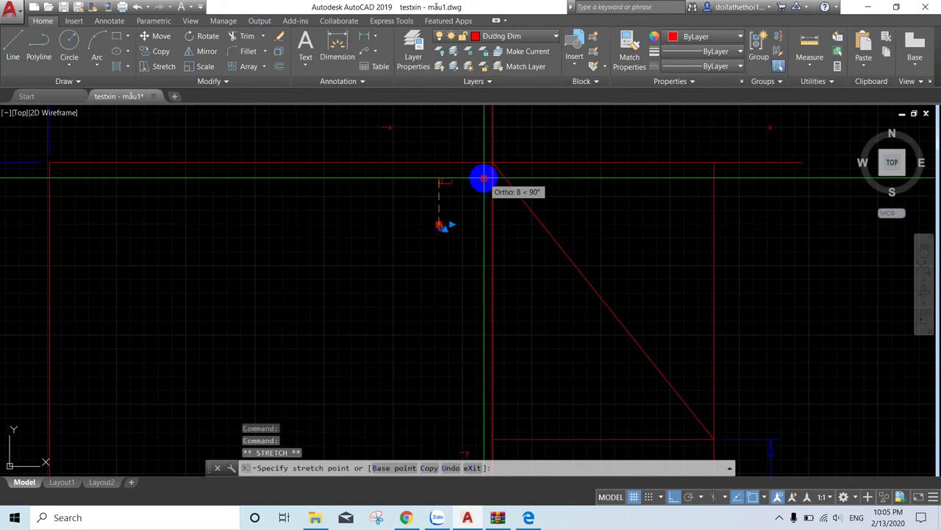
key(F8)
click(481, 178)
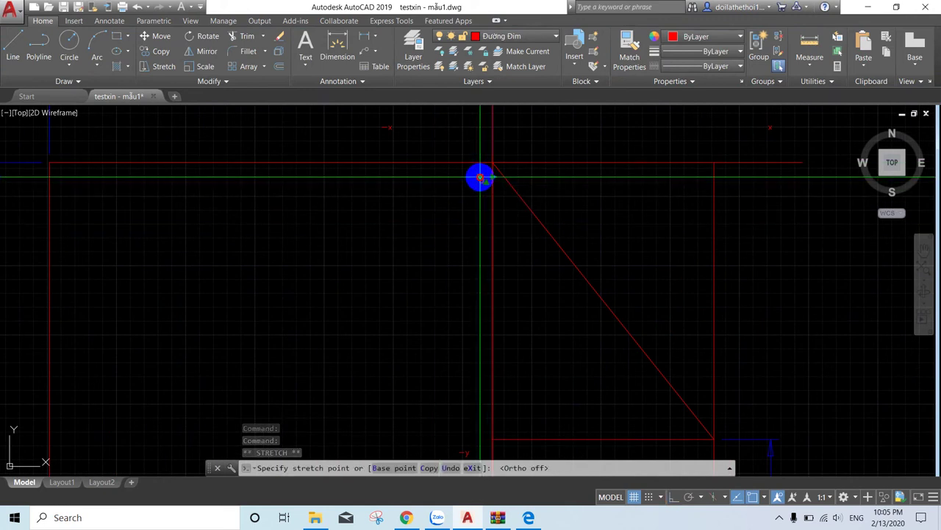
click(480, 178)
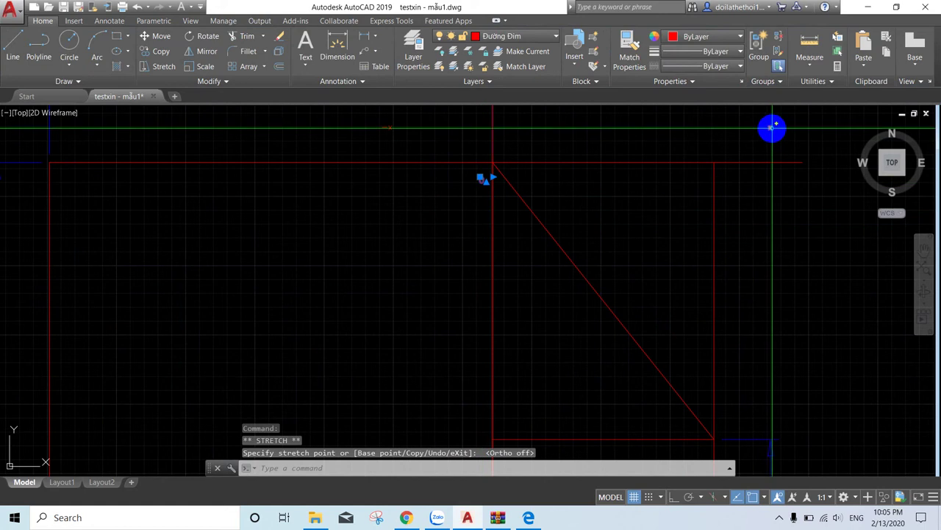
- Move the "x" label down closer to the outer end of the second figure's horizontal axis
click(771, 127)
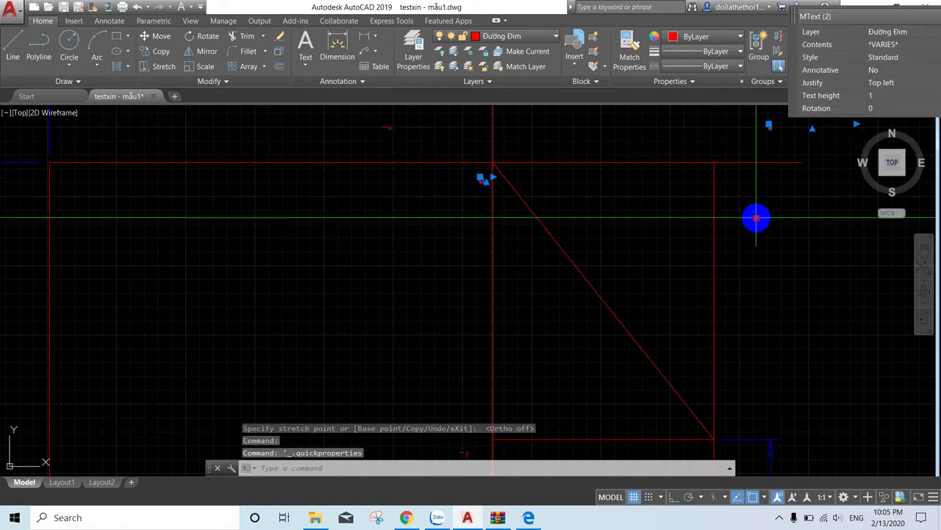
click(757, 218)
click(779, 293)
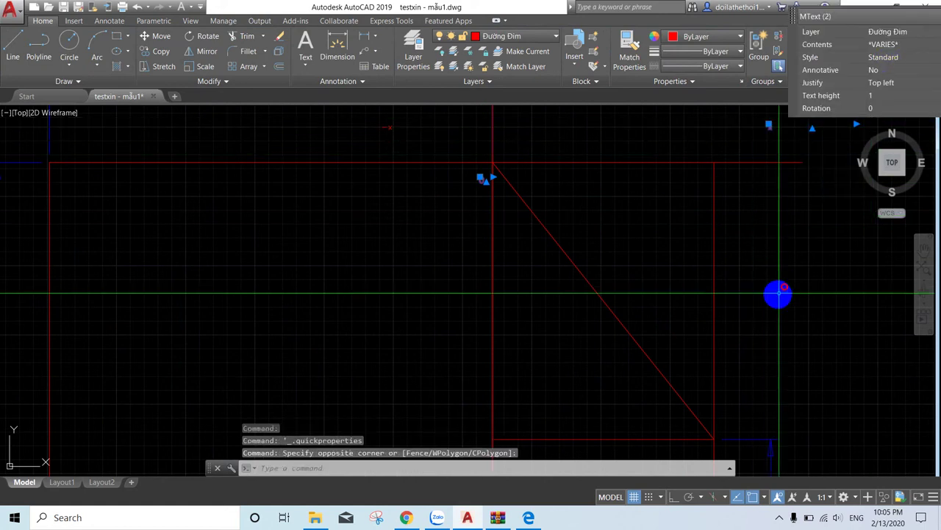
key(Escape)
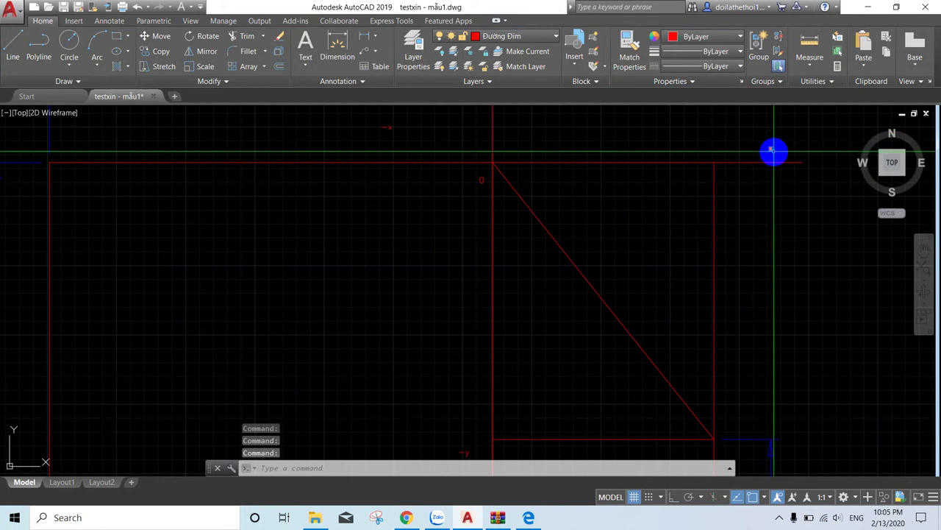
click(800, 225)
key(Escape)
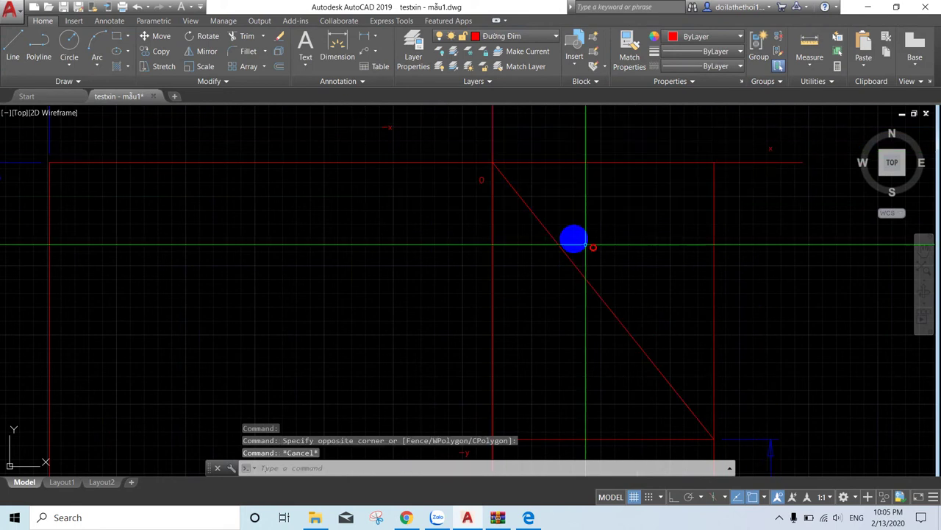
- Move the "-x" label down closer to the second figure's top edge
double_click(389, 127)
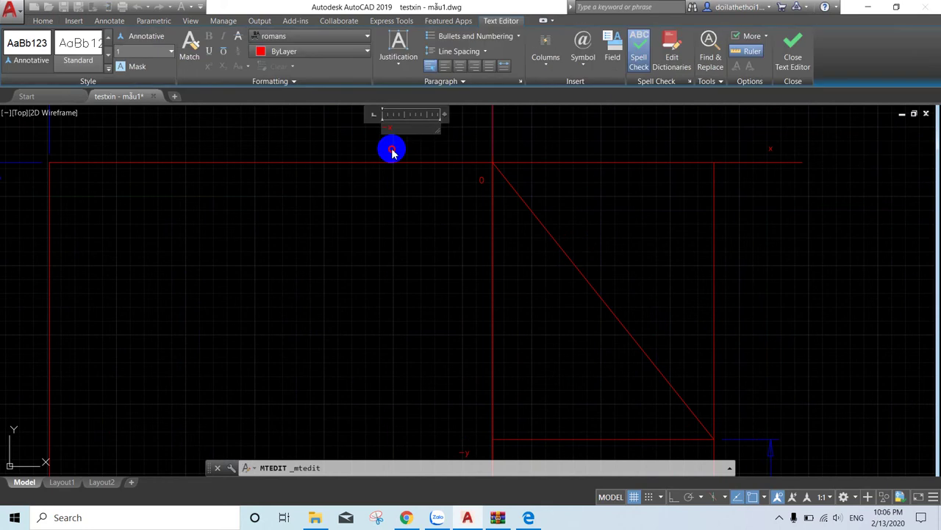
click(395, 130)
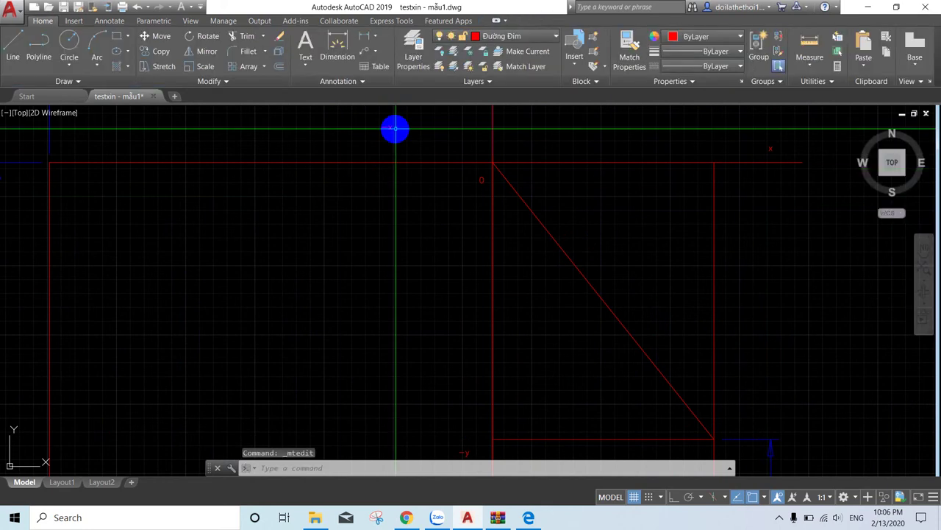
key(Escape)
key(Escape)
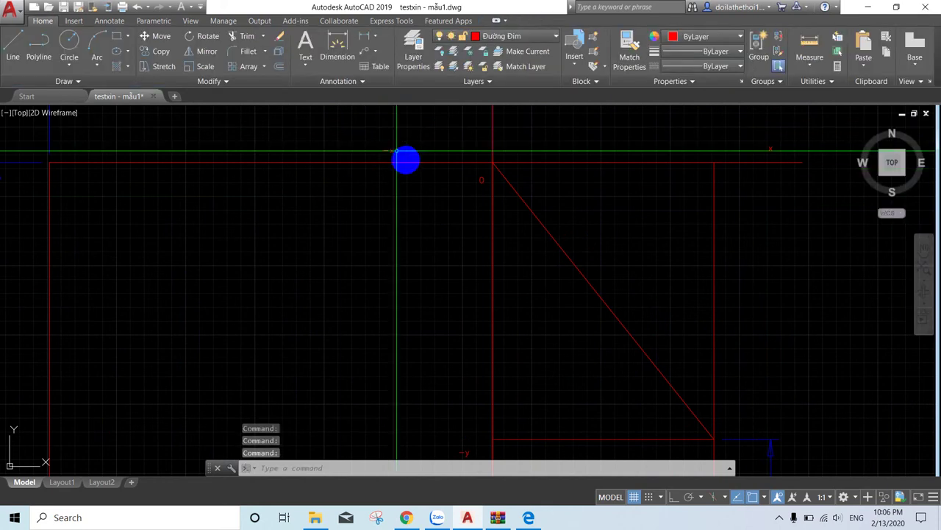
key(Escape)
scroll(669, 210, up, 4)
scroll(695, 186, down, 3)
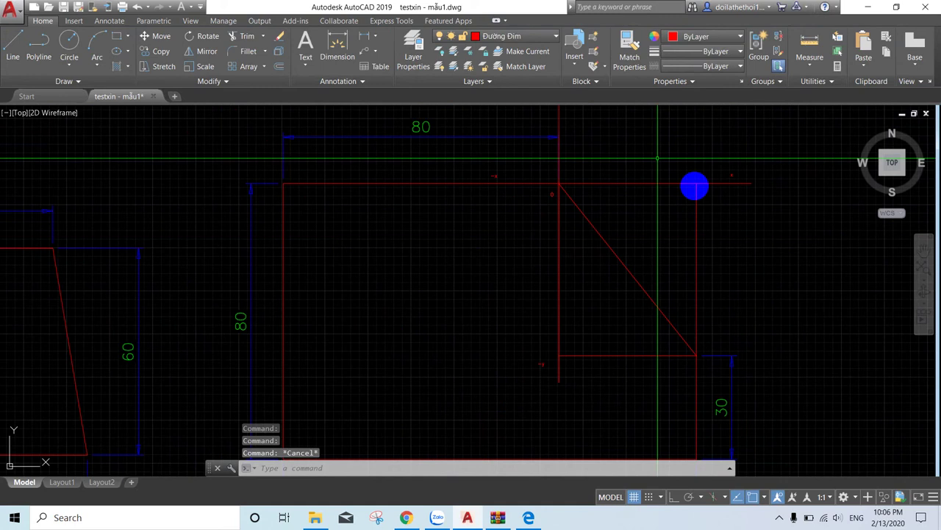
- Consult the house-shaped third figure in the bai 1.pdf sheet and return to the empty drawing space beside the second figure
click(924, 265)
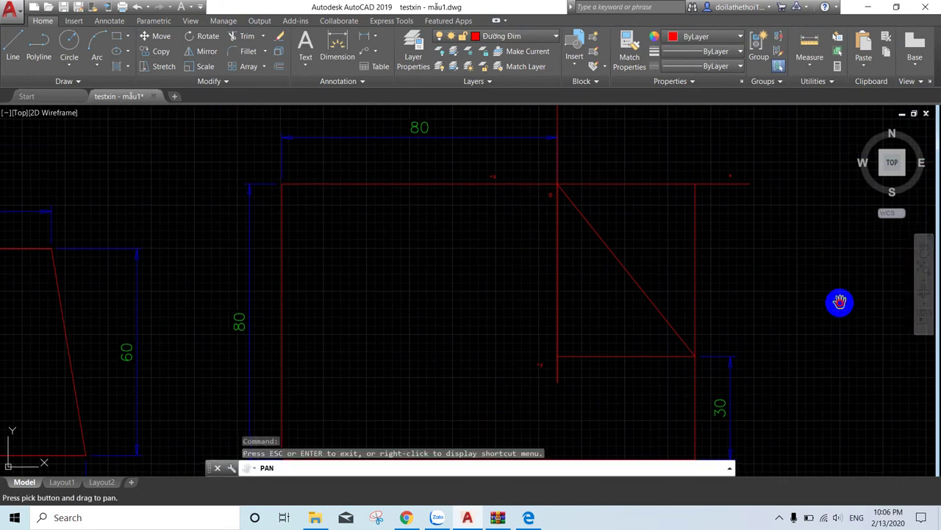
key(Escape)
scroll(795, 340, down, 2)
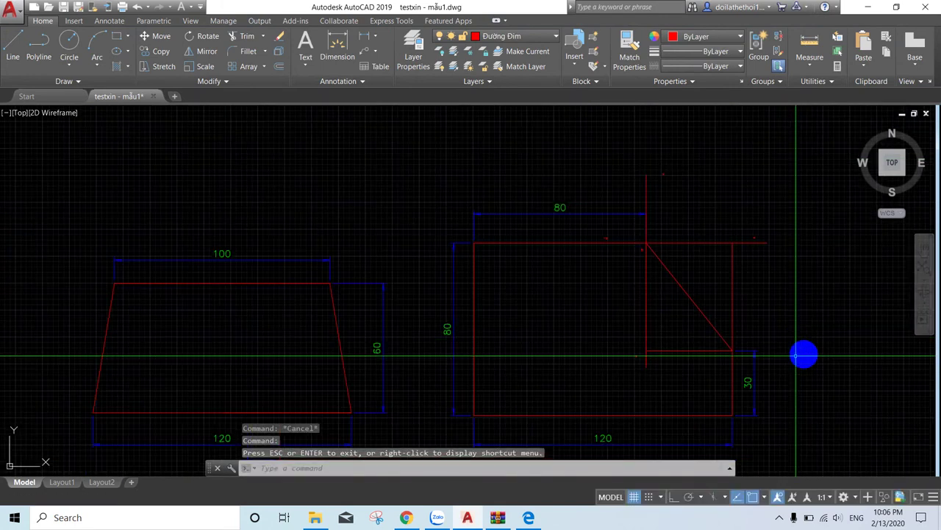
scroll(801, 358, down, 4)
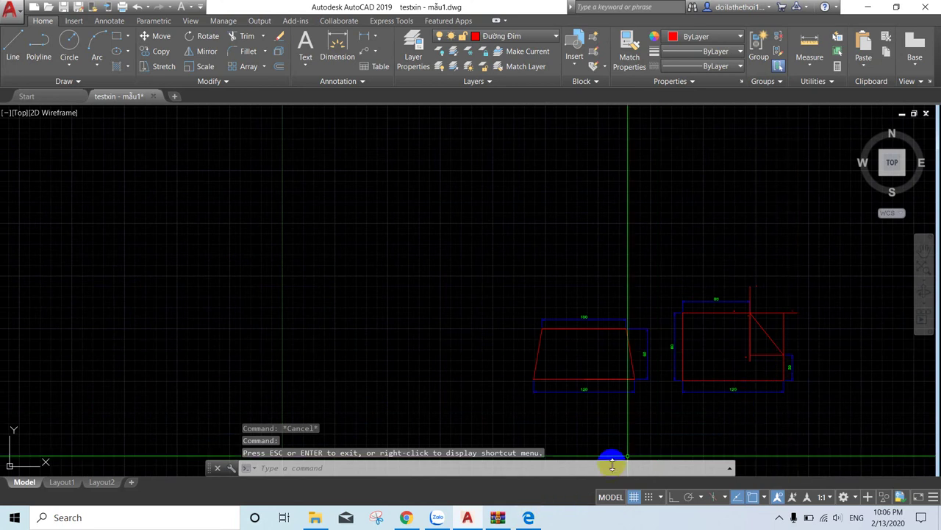
click(543, 514)
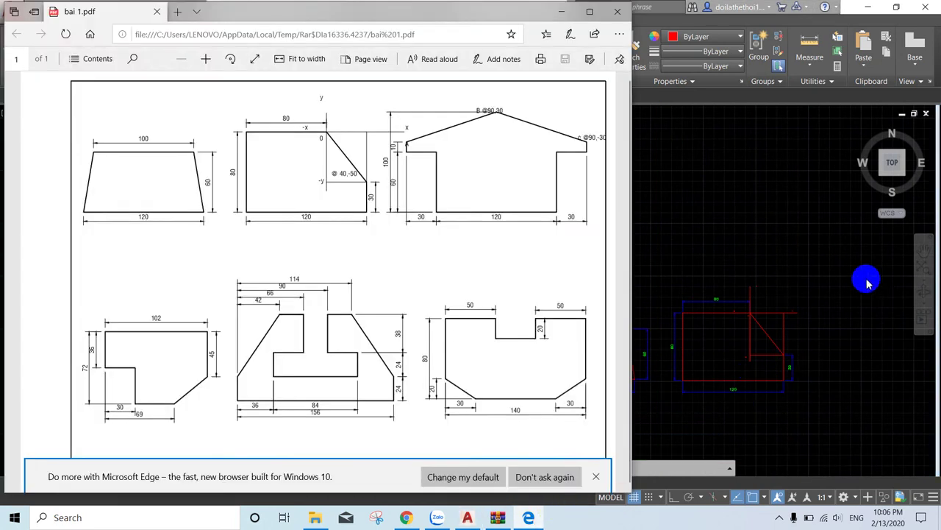
click(848, 339)
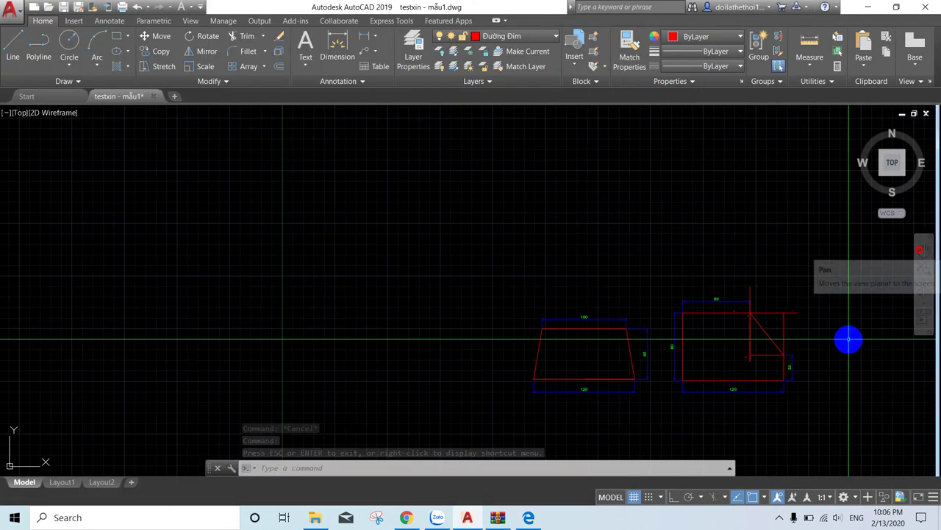
drag(848, 338, 847, 307)
click(846, 307)
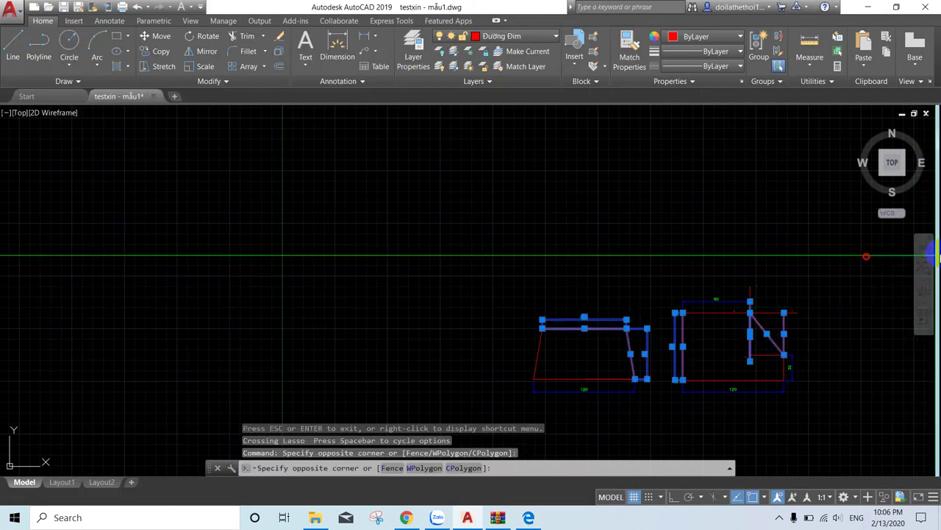
click(924, 251)
mouse_move(883, 316)
mouse_down()
mouse_move(837, 339)
mouse_move(756, 341)
mouse_up()
key(Escape)
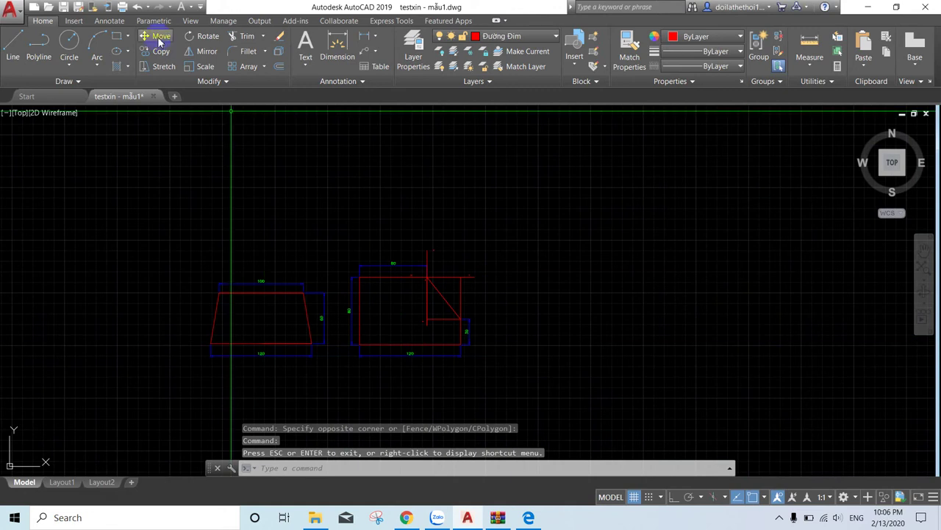
- Draw the third figure's horizontal base line, 120 long, to the right of the second figure with ortho mode on
click(13, 47)
click(531, 518)
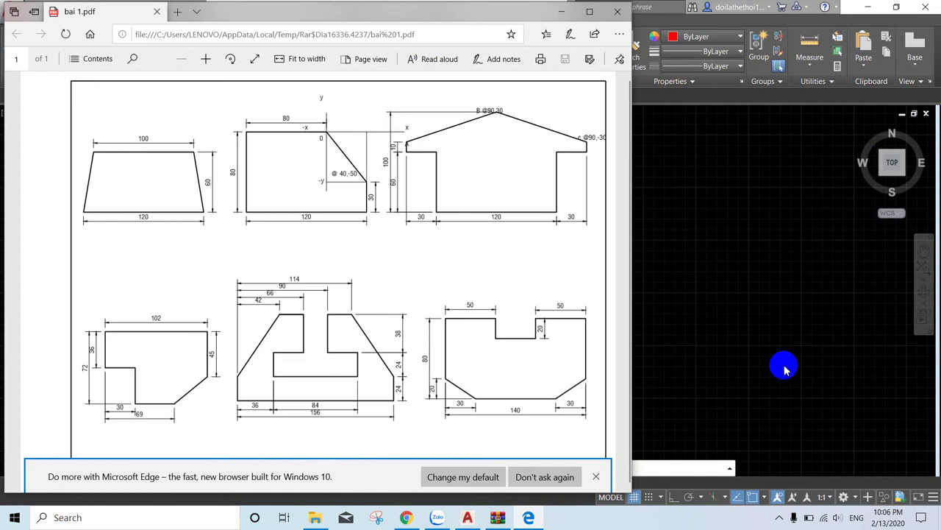
click(778, 371)
click(518, 478)
click(528, 517)
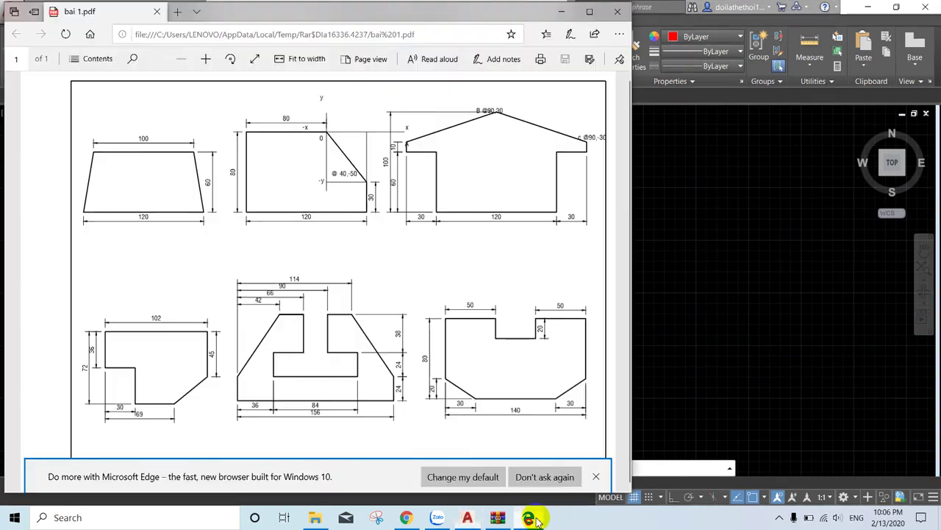
click(529, 517)
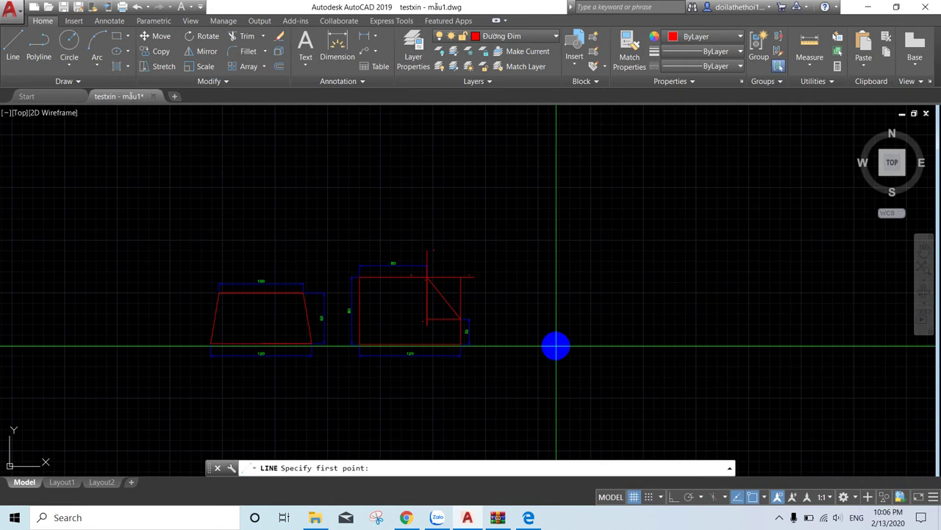
click(556, 344)
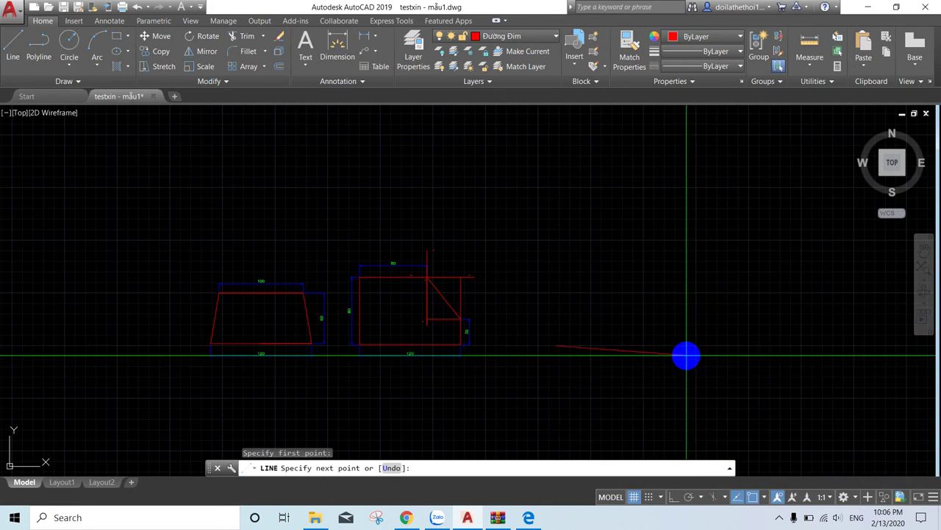
key(F8)
text(120)
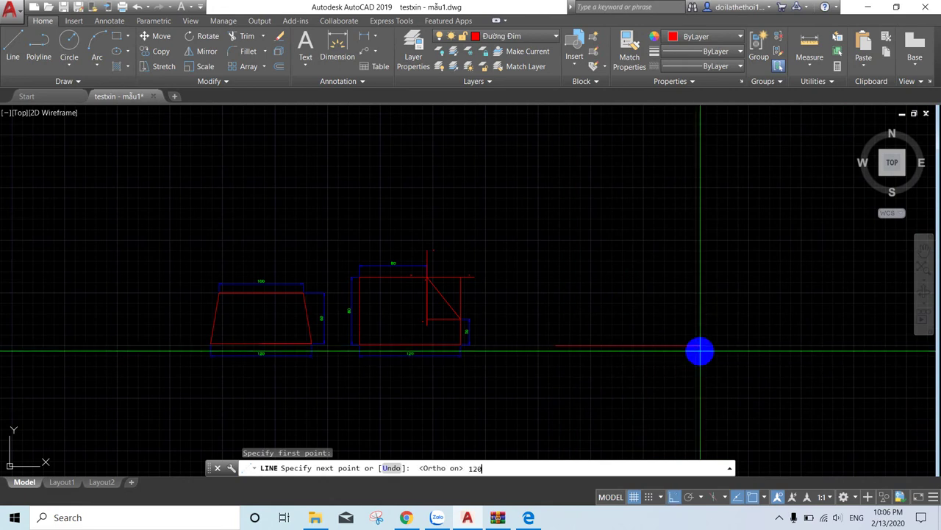
key(Return)
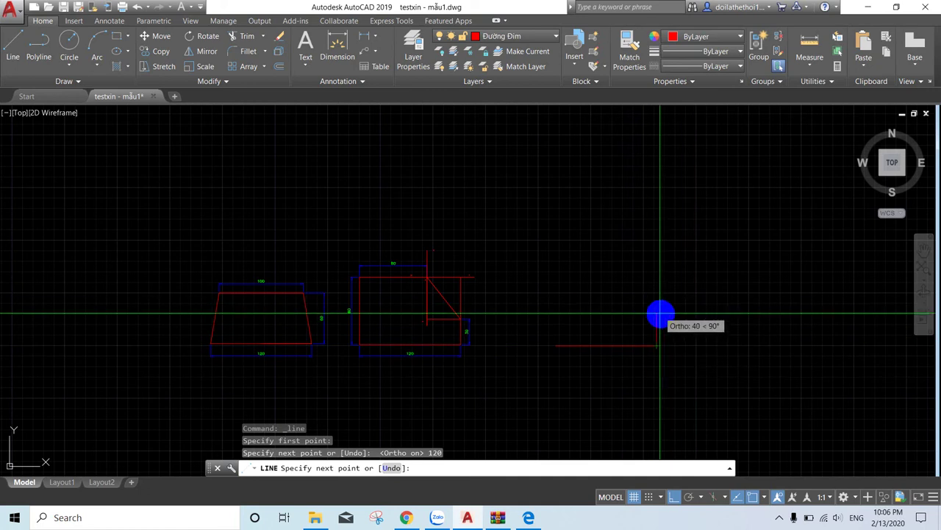
- Check the wall height on the bai 1.pdf sheet and continue the line 60 straight up from the base's right end
click(530, 518)
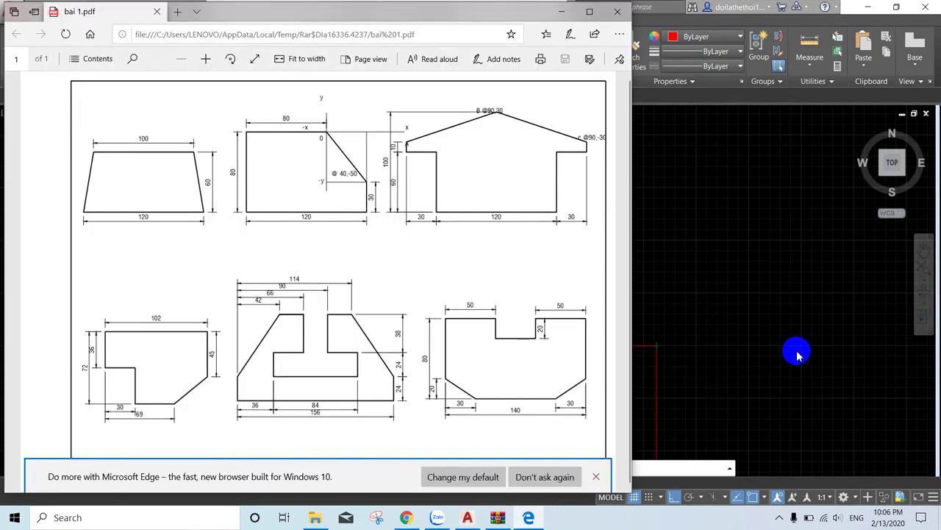
click(744, 343)
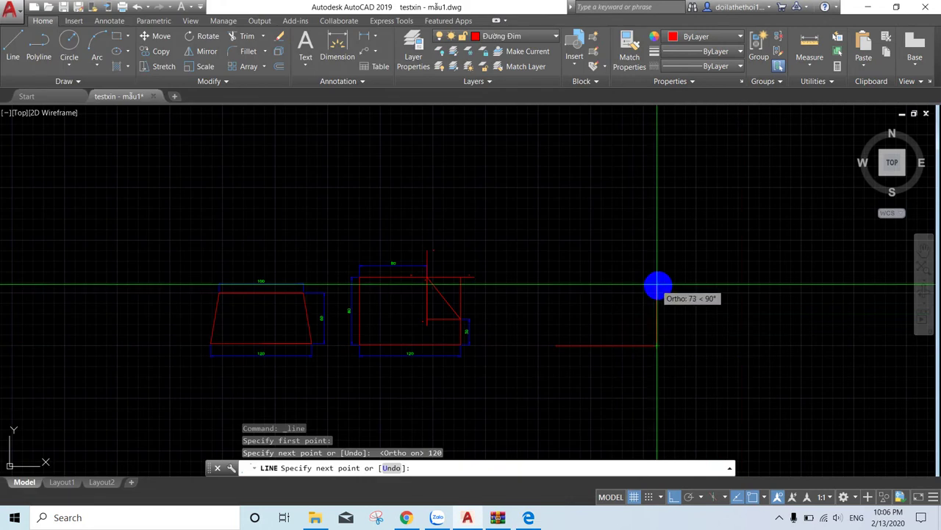
text(60)
key(Return)
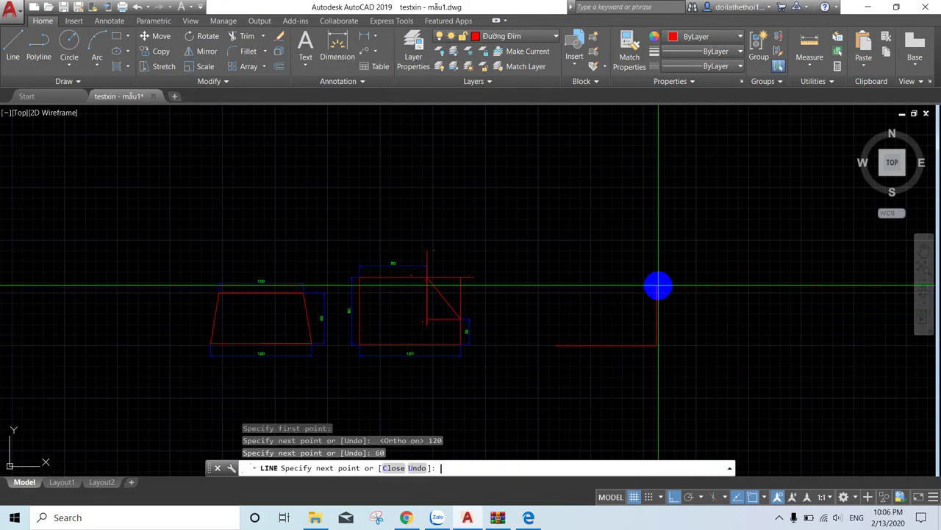
- Continue the outline from the wall top 30 to the right and 10 up for the eave, and end the line
click(529, 517)
click(732, 333)
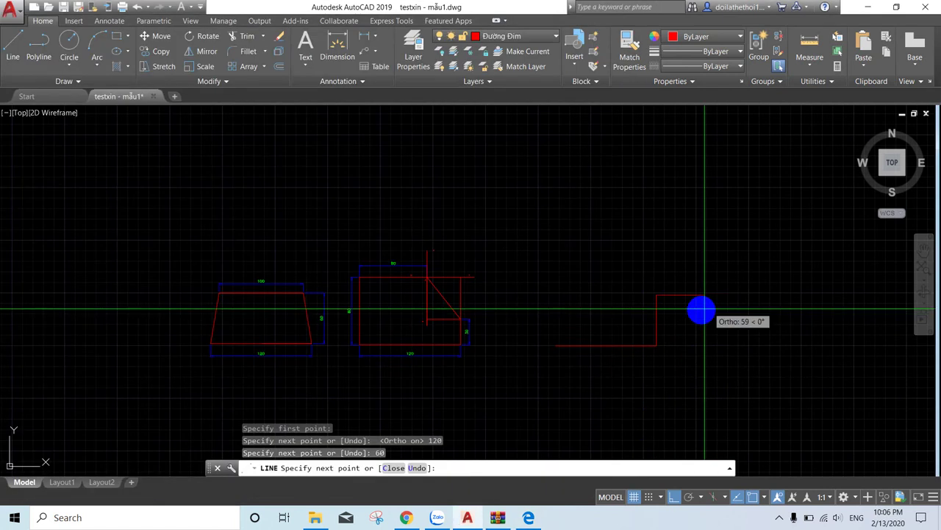
text(30)
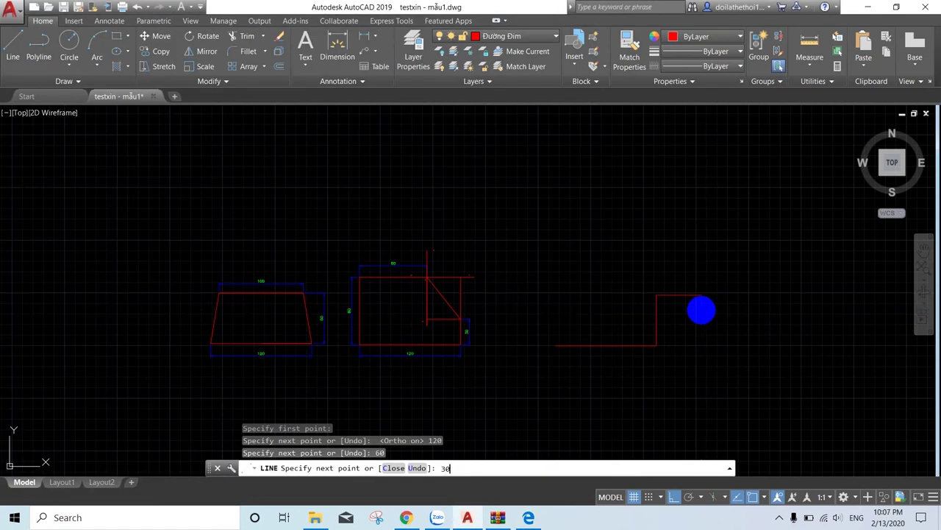
key(Return)
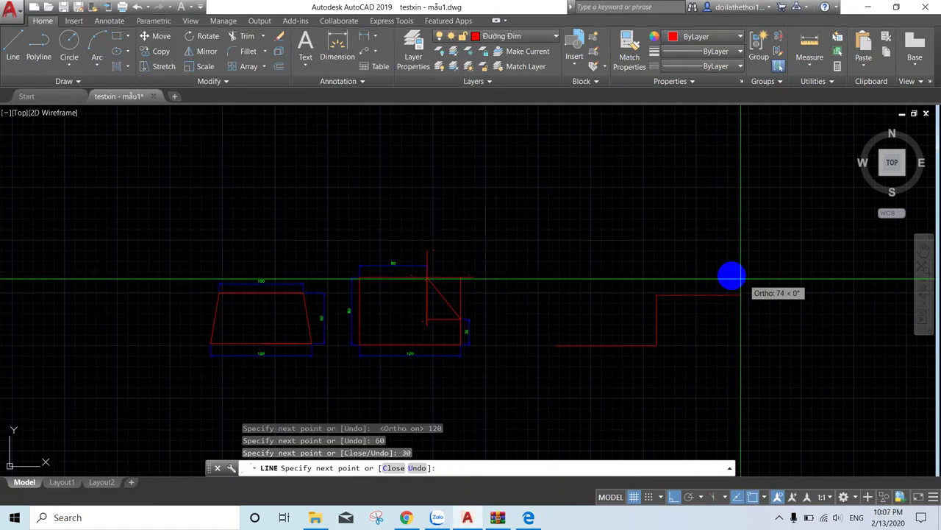
text(10)
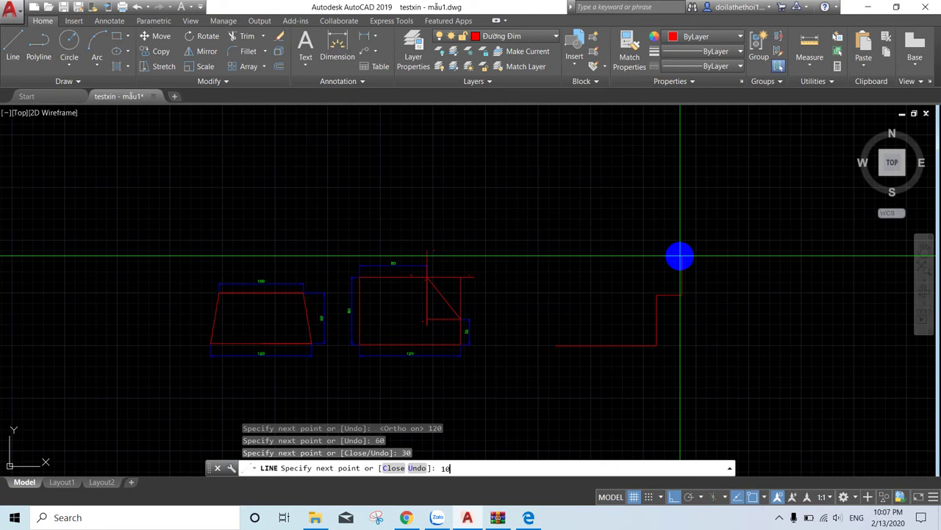
key(Return)
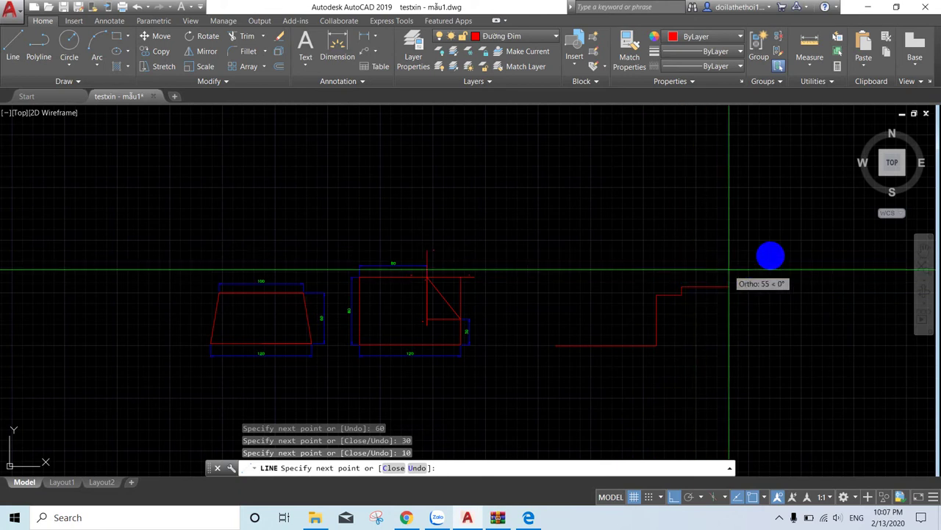
key(Escape)
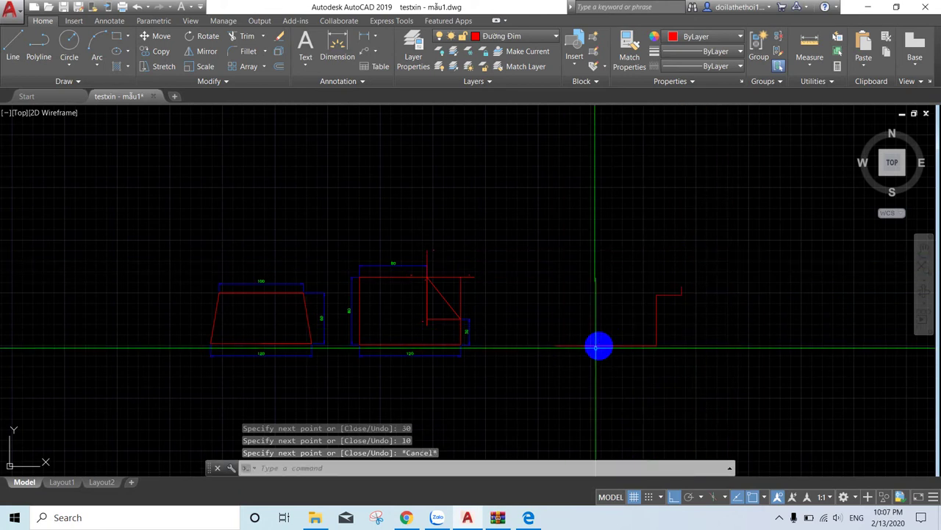
- Draw the third figure's left wall 60 up from the base's left end, continuing 30 left and 10 up for the eave
key(Return)
click(556, 345)
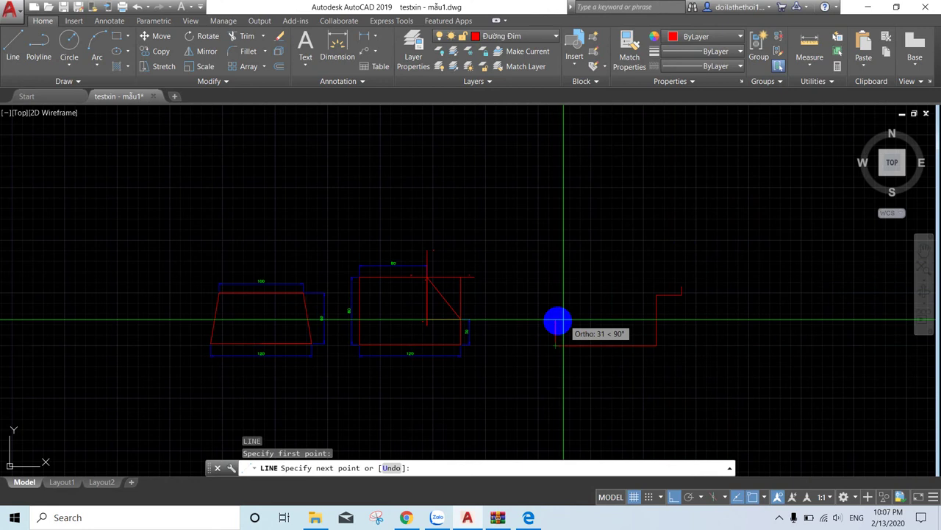
text(60)
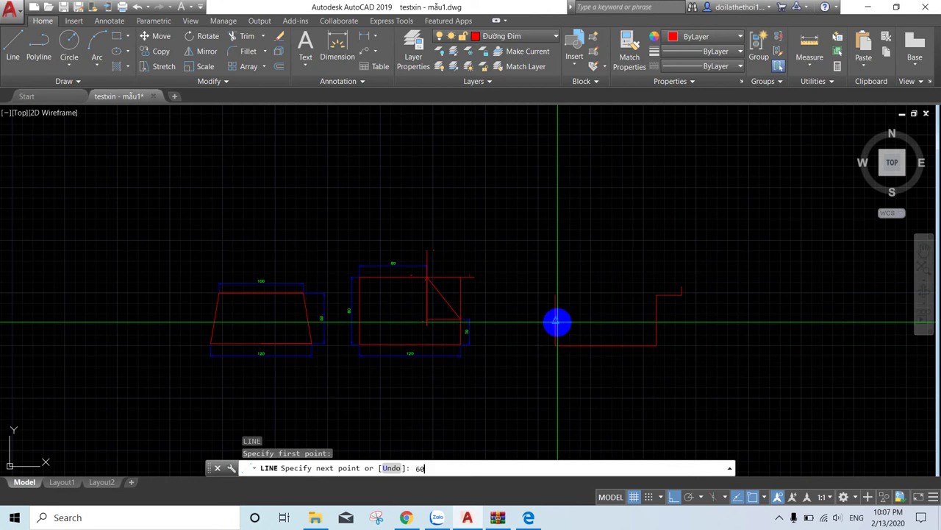
key(Return)
text(3)
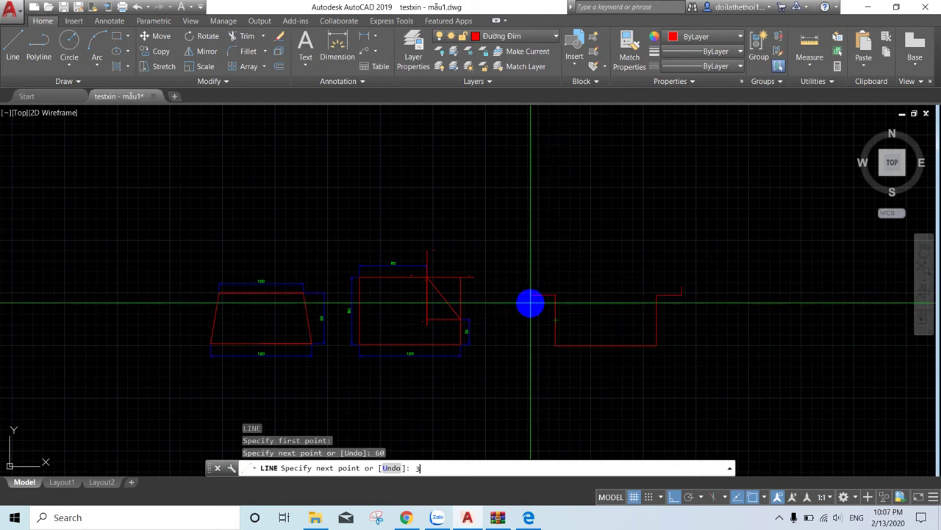
text(0)
key(Return)
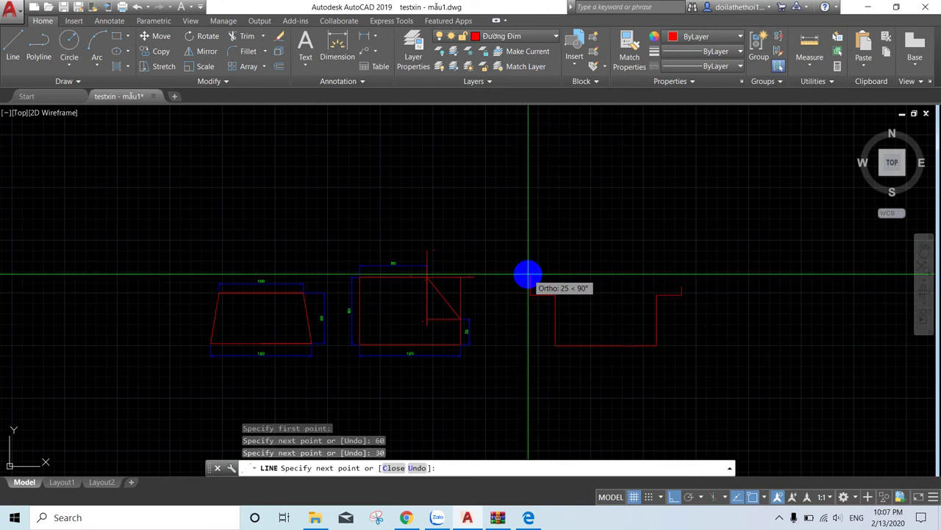
text(10)
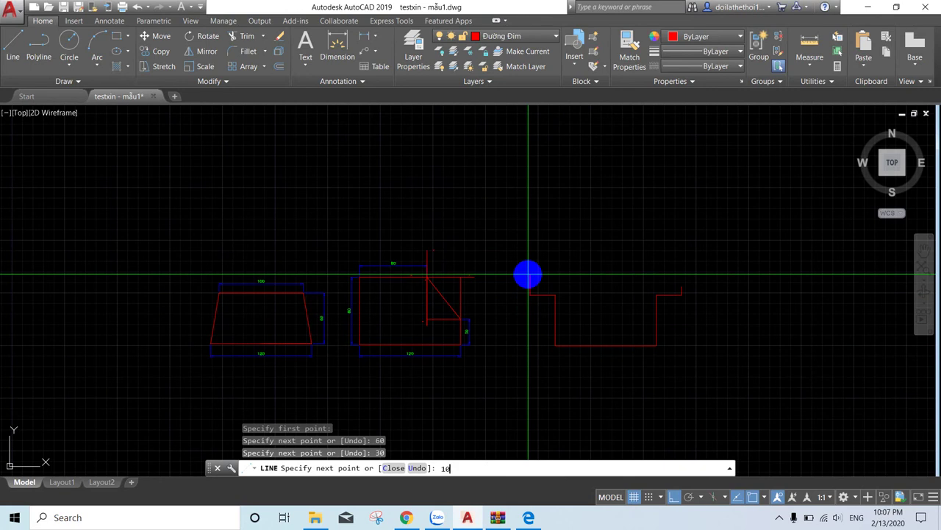
key(Return)
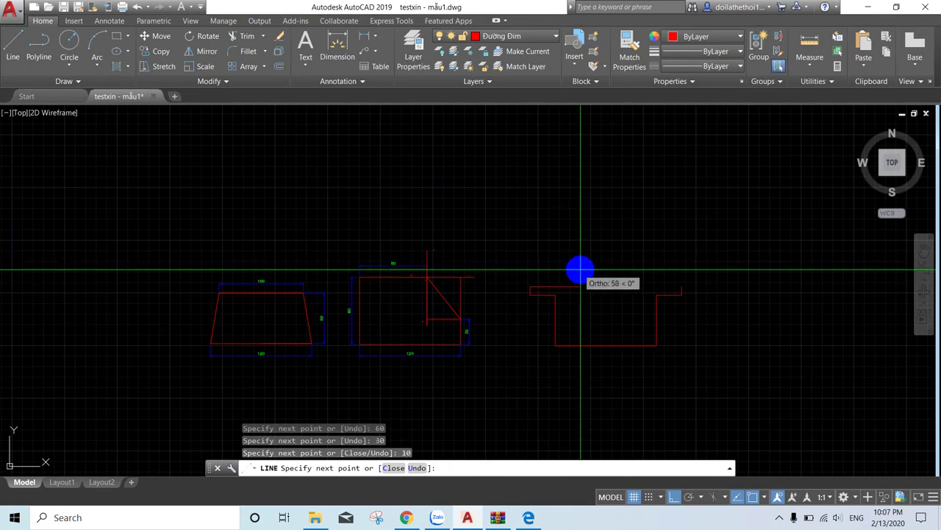
key(F8)
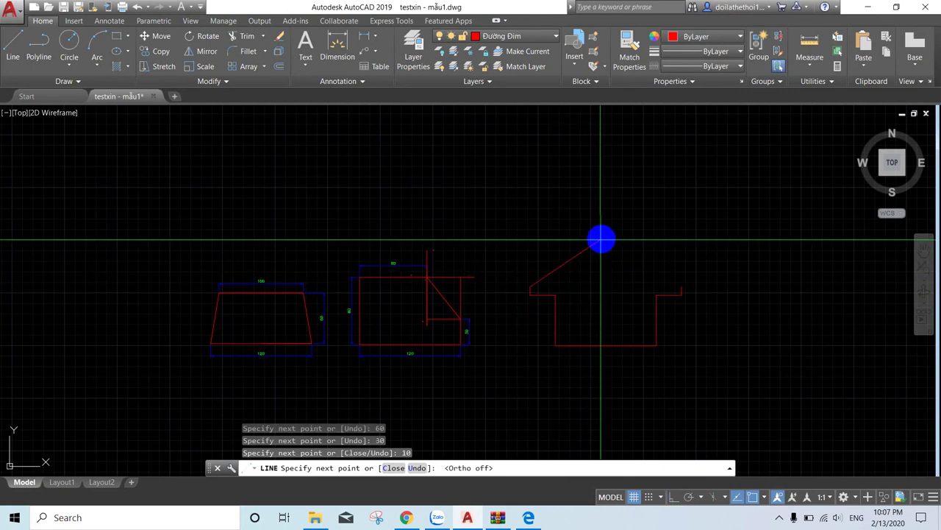
click(529, 517)
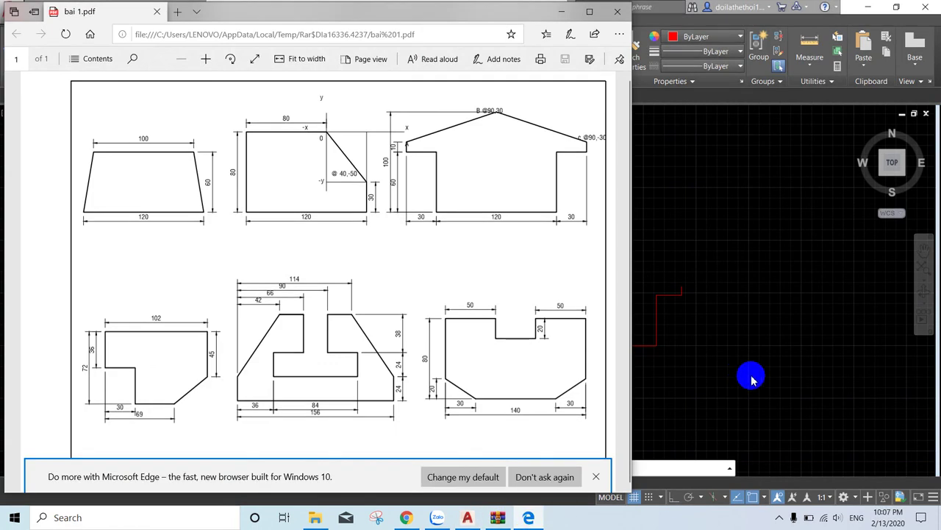
key(alt+Tab)
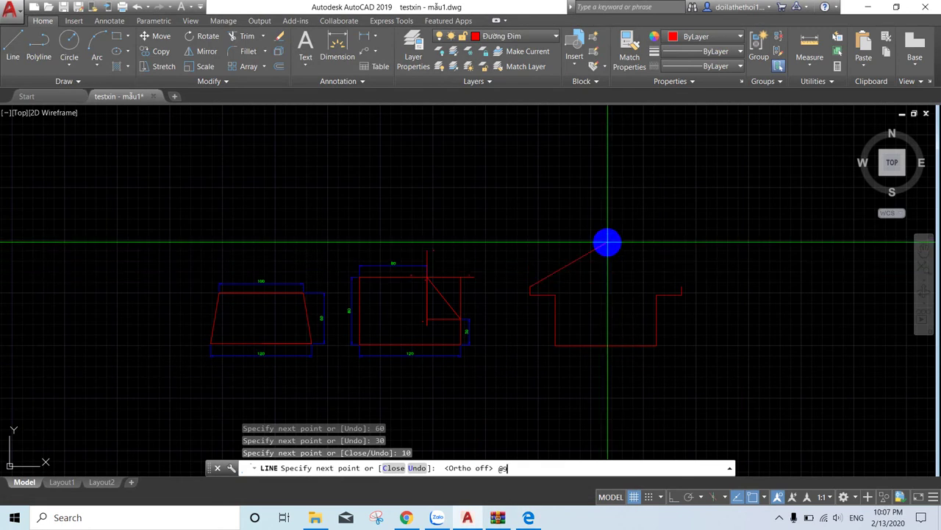
text(@90,30)
key(Return)
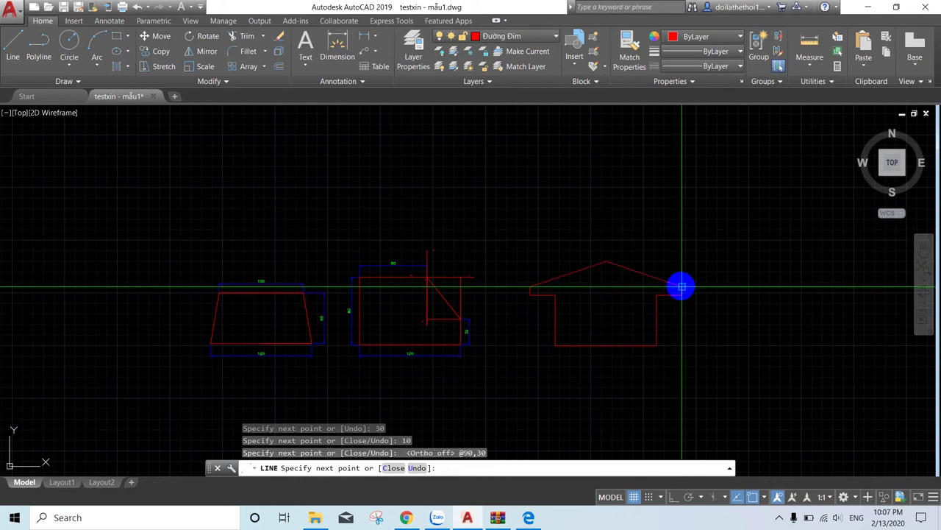
click(682, 286)
key(Escape)
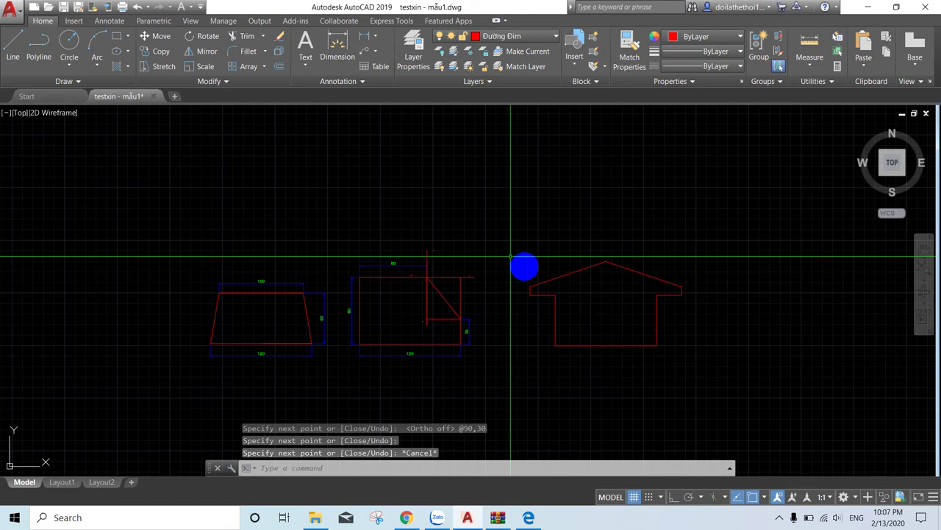
- Add a linear dimension for the house figure's base, placed below it
click(362, 37)
scroll(526, 364, up, 2)
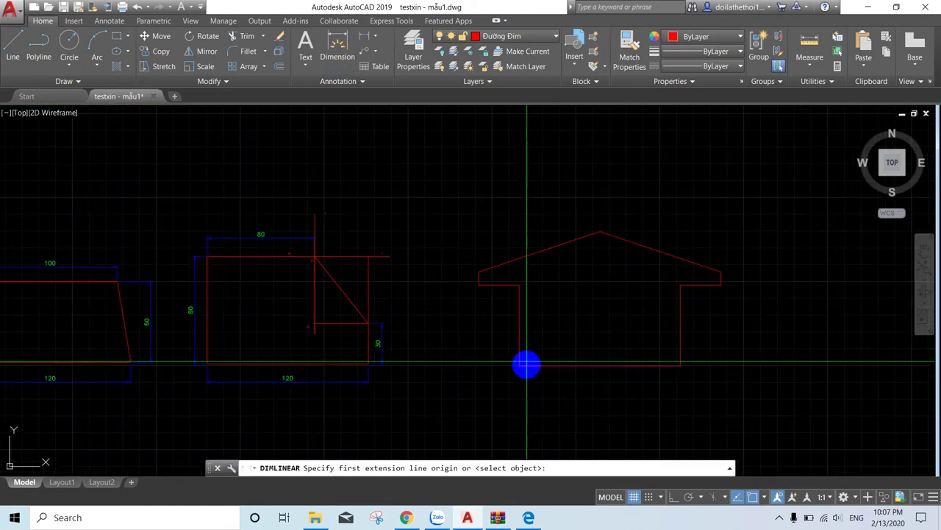
click(519, 366)
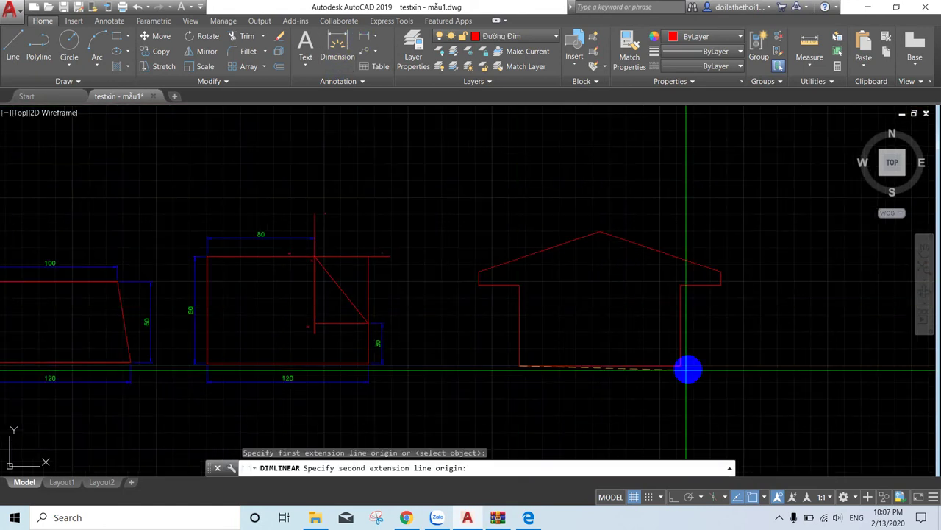
click(681, 366)
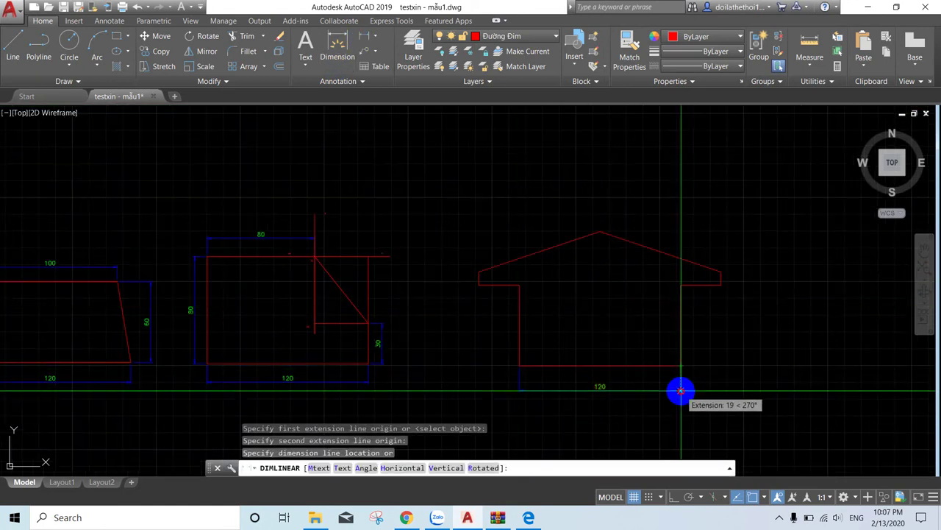
click(679, 389)
- Add linear dimensions for the left and right eave overhangs, placed in line with the base dimension
key(Return)
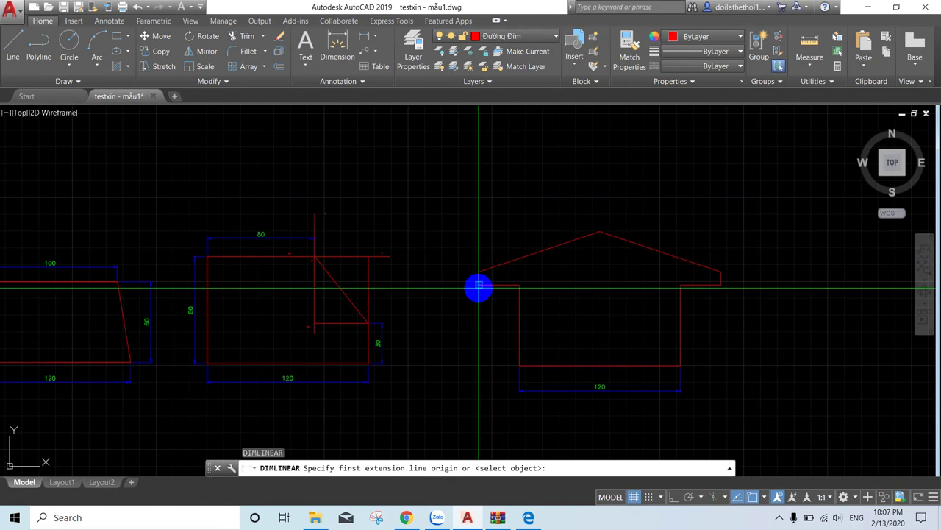
click(479, 286)
click(518, 365)
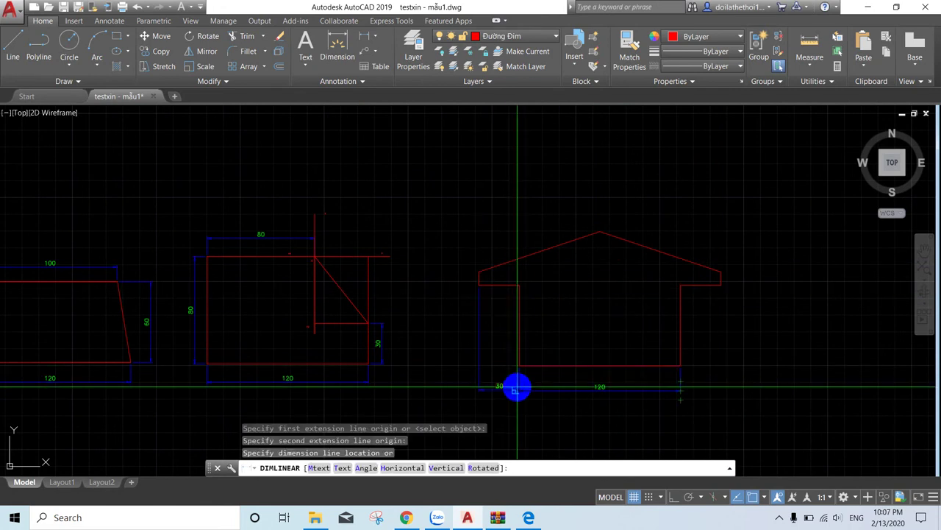
click(517, 390)
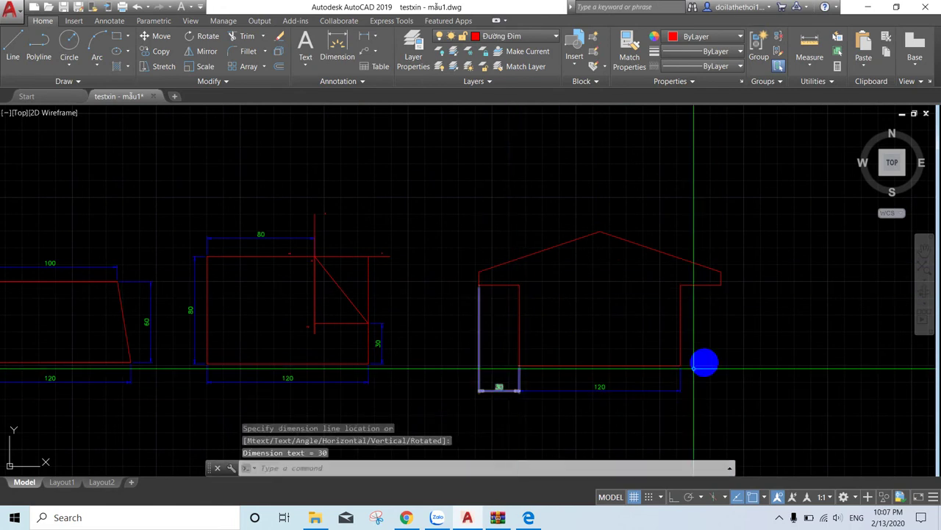
key(Return)
click(681, 366)
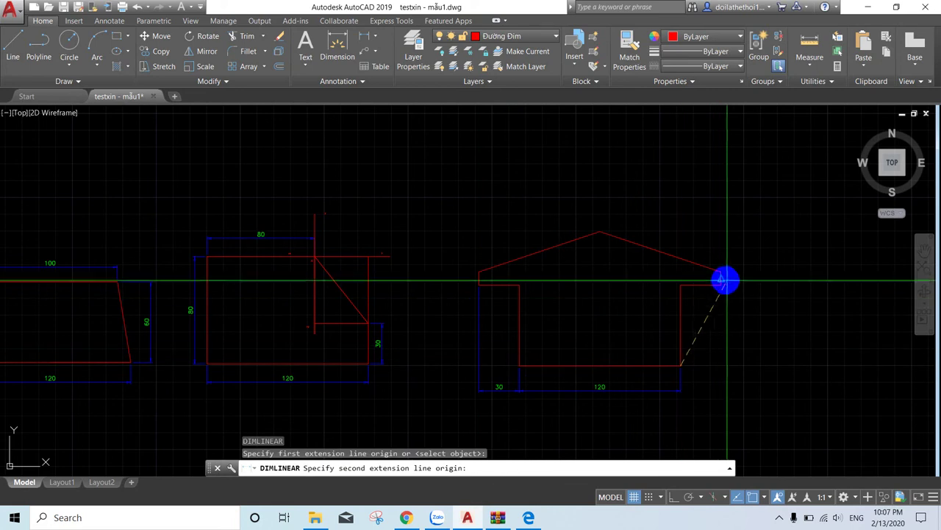
click(721, 284)
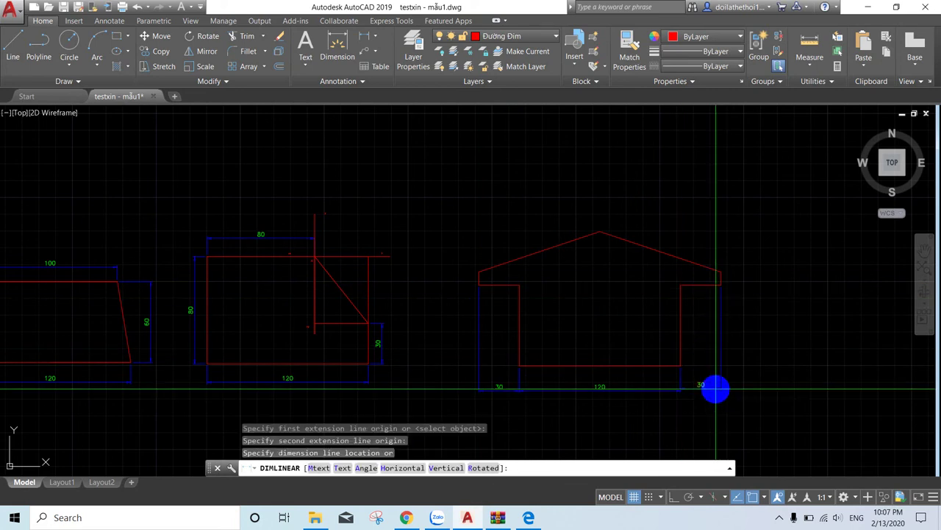
click(716, 390)
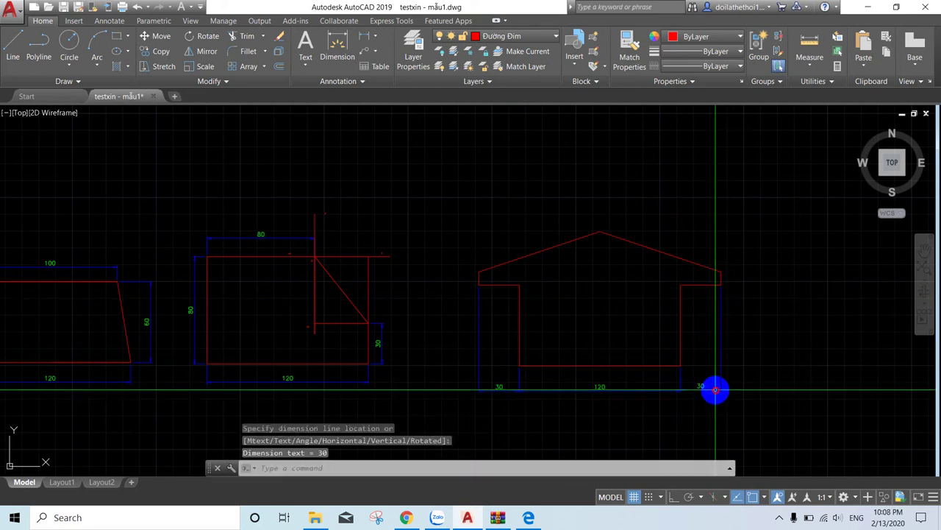
- Add vertical linear dimensions for the right eave's edge and the wall height, aligned to the right of the house figure
key(Return)
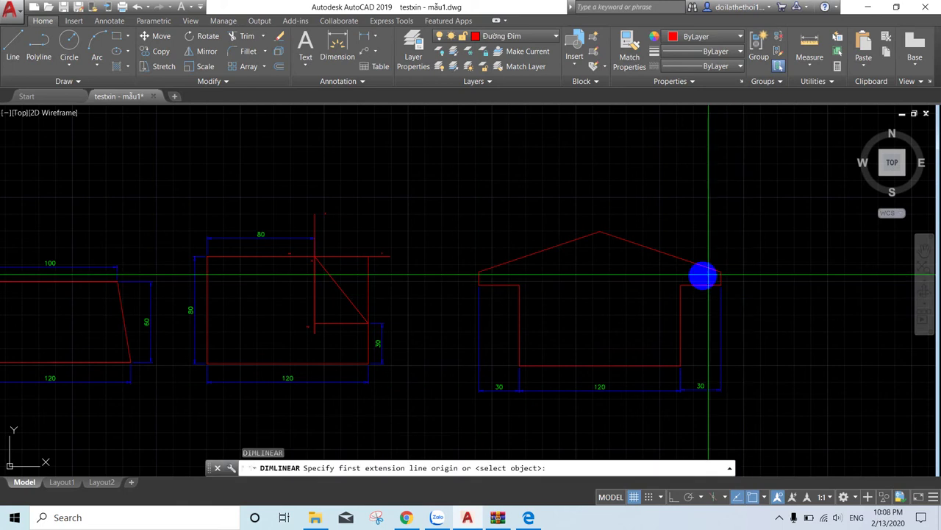
click(721, 285)
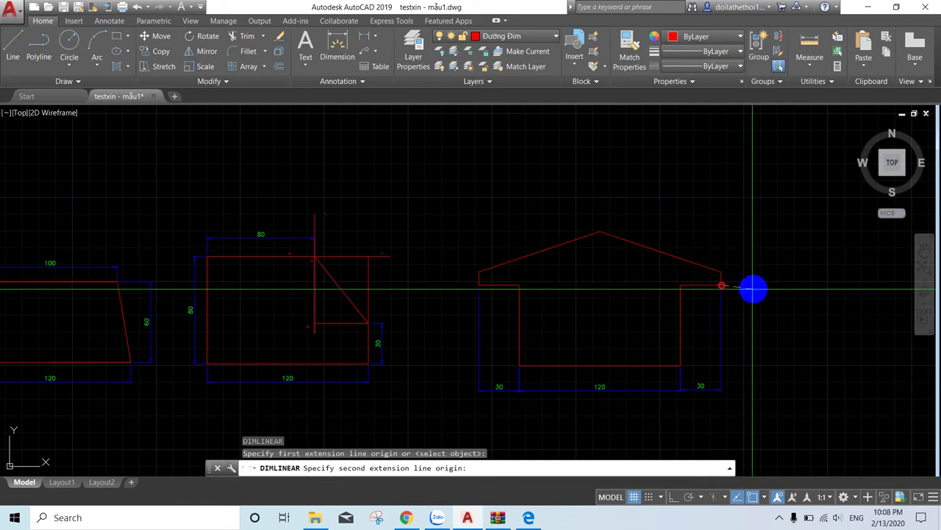
click(721, 271)
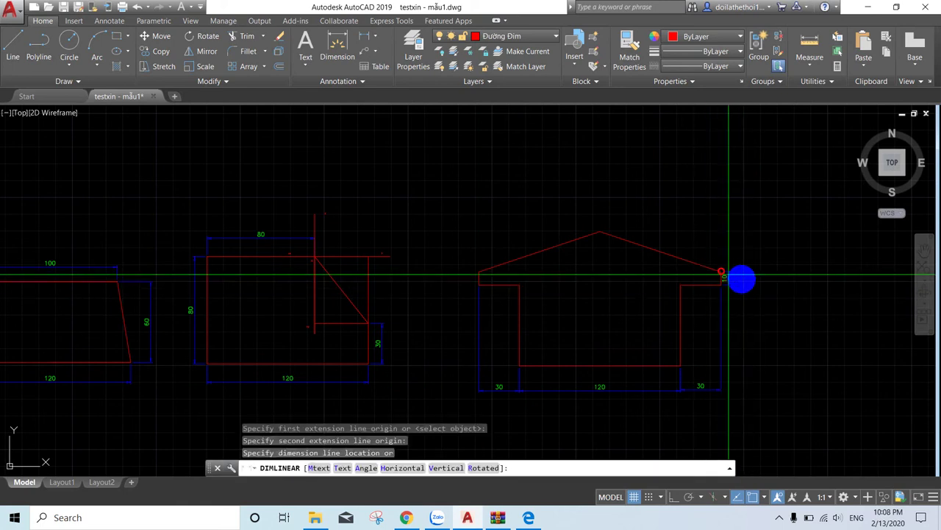
click(746, 281)
key(space)
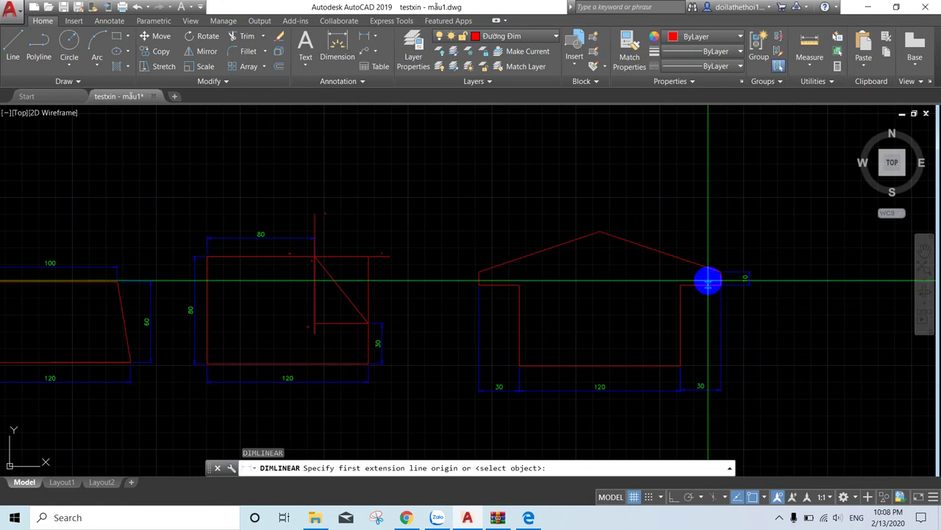
click(721, 285)
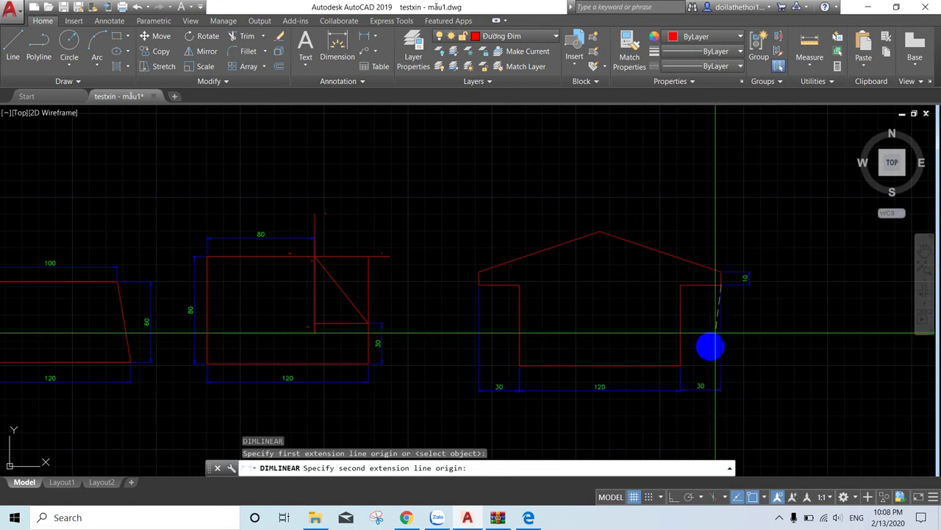
click(680, 364)
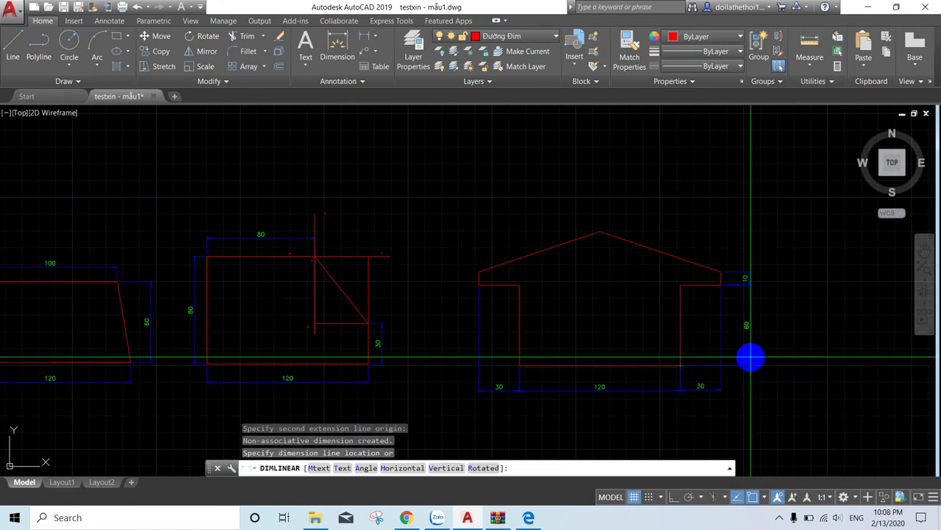
click(750, 358)
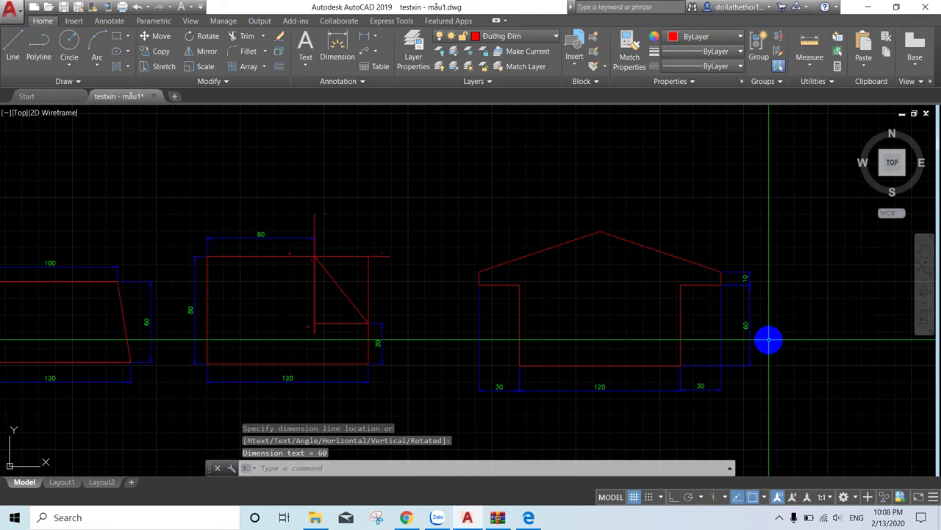
- Add a vertical linear dimension from the base to the roof peak, outside the wall height dimension
key(Return)
click(682, 365)
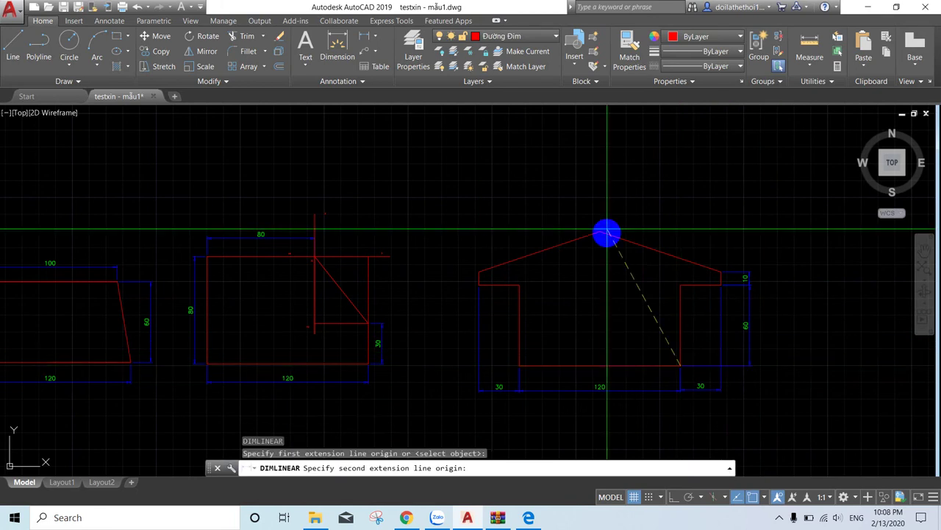
click(607, 234)
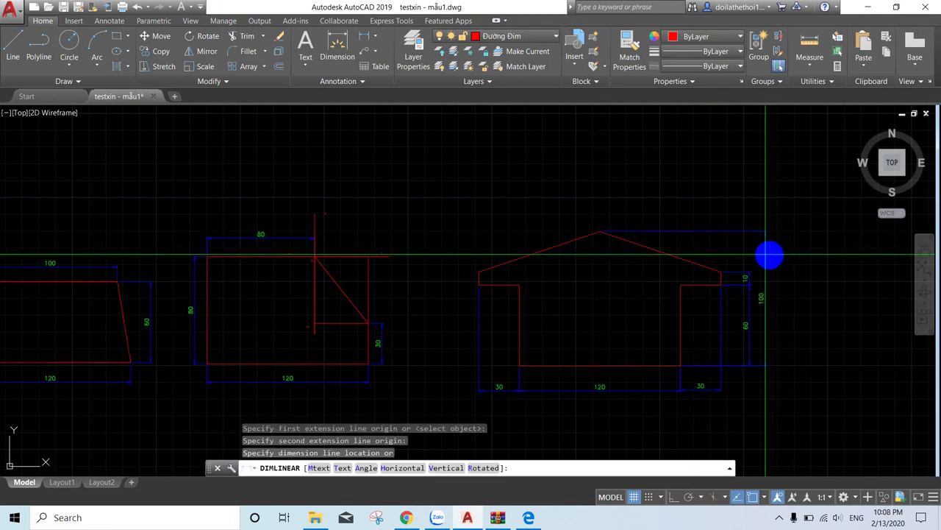
click(770, 256)
- Consult the fourth figure on the bai 1.pdf sheet and start a line for it in the empty space below the first row of figures
scroll(838, 324, down, 5)
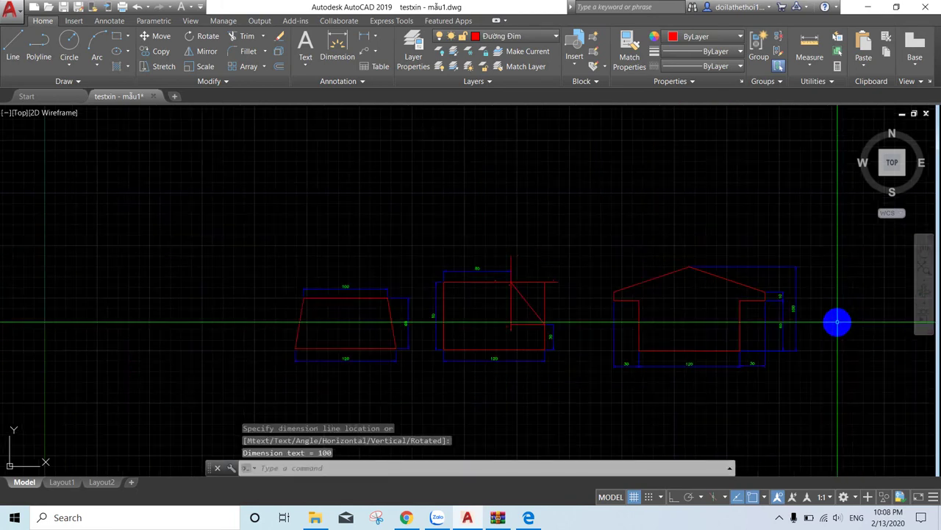
click(924, 251)
drag(865, 364, 875, 294)
scroll(763, 347, up, 2)
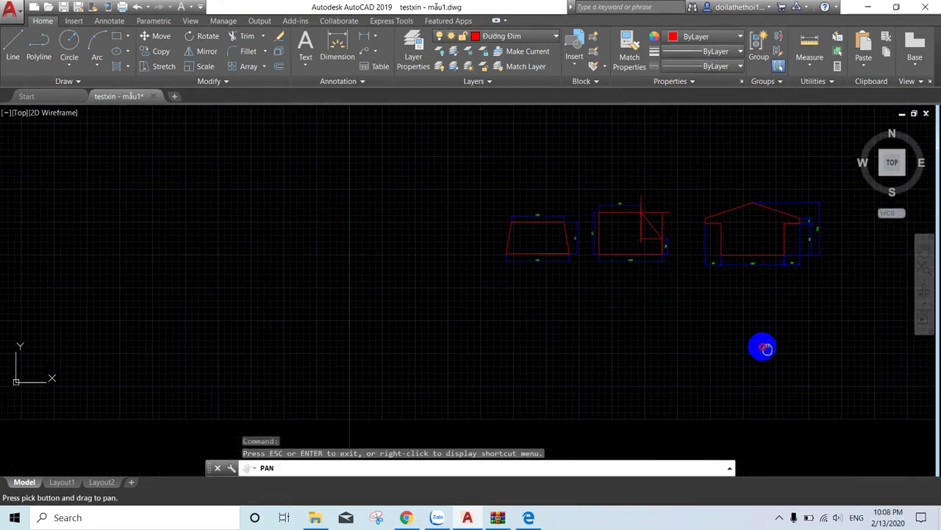
scroll(591, 334, up, 2)
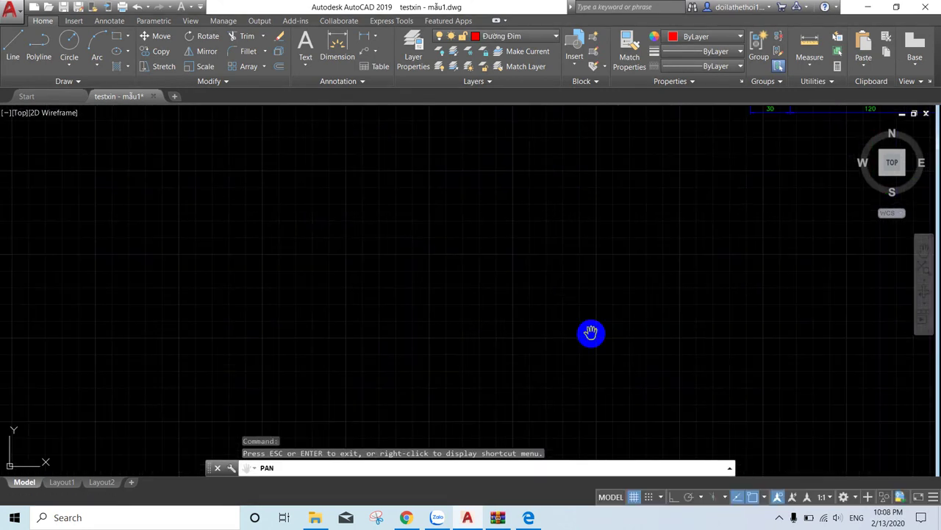
mouse_move(590, 334)
mouse_down()
mouse_move(787, 366)
mouse_move(817, 332)
mouse_up()
key(Escape)
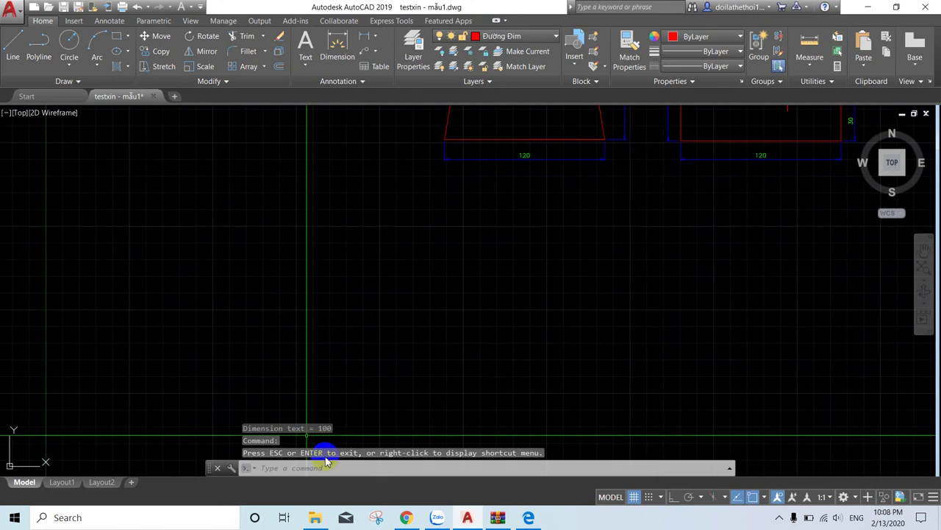
click(517, 519)
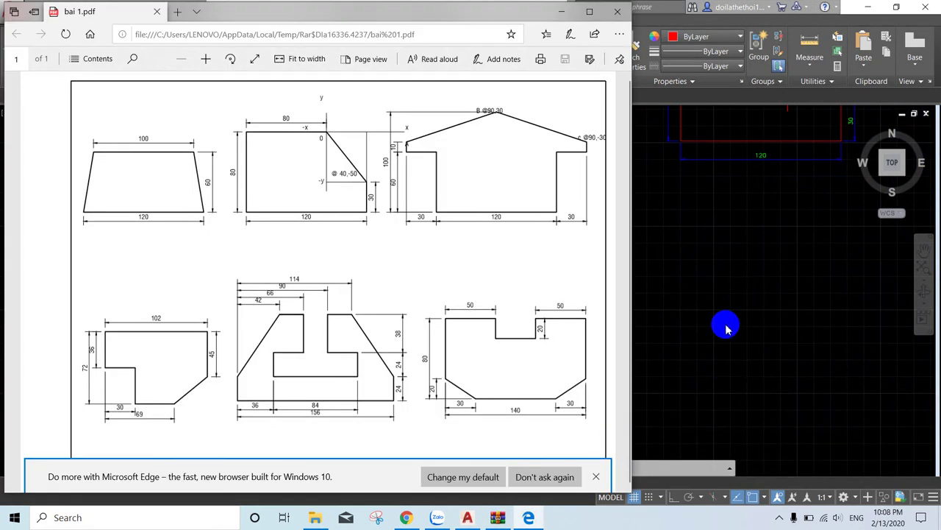
click(736, 305)
click(17, 52)
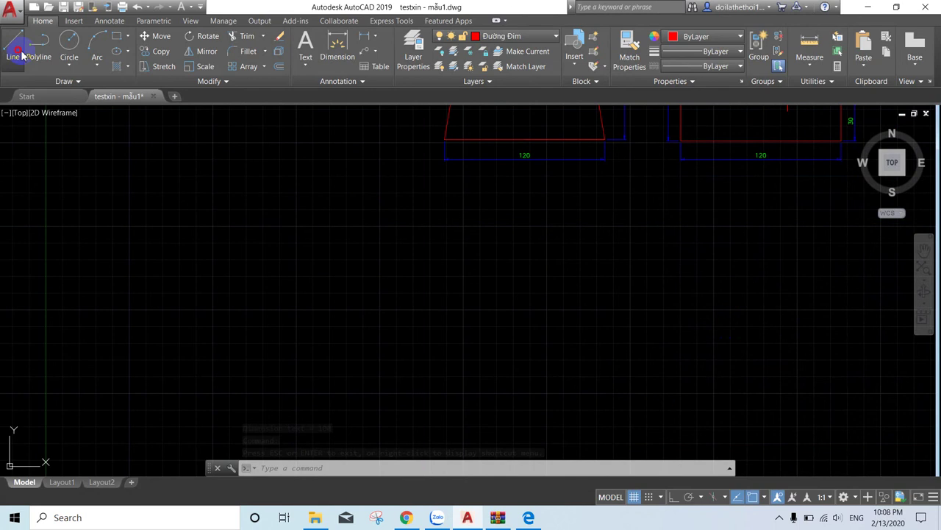